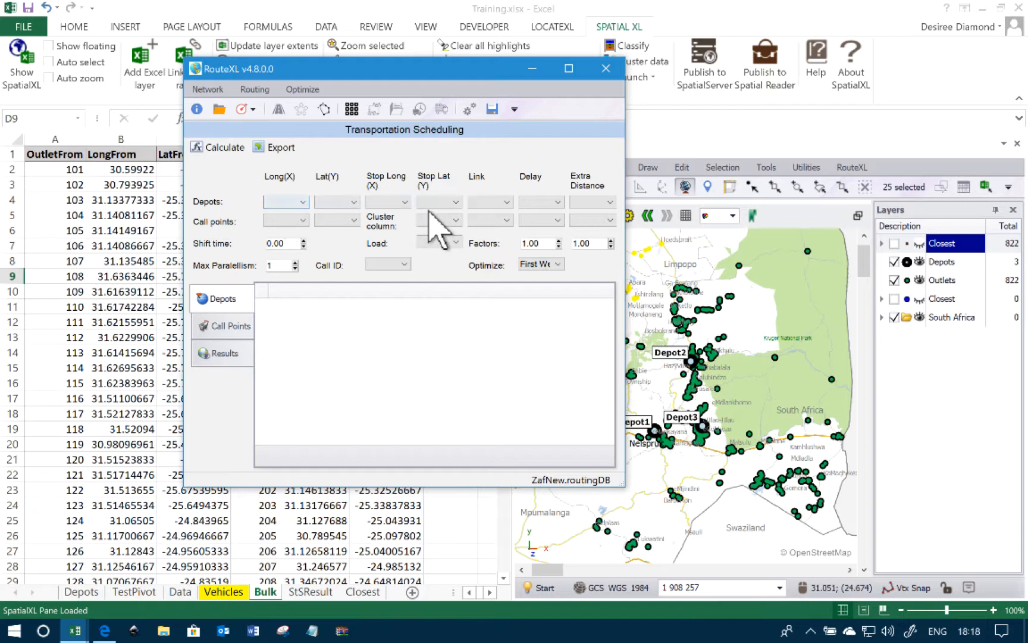
# Step: Clear the current selection of features on the map
pyautogui.click(234, 325)
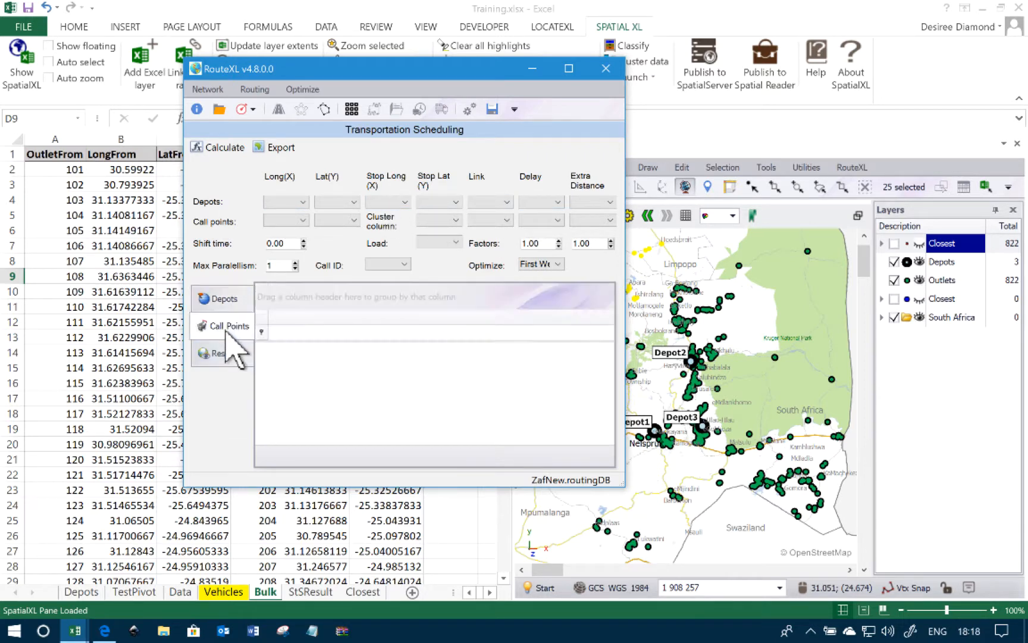
pyautogui.click(230, 299)
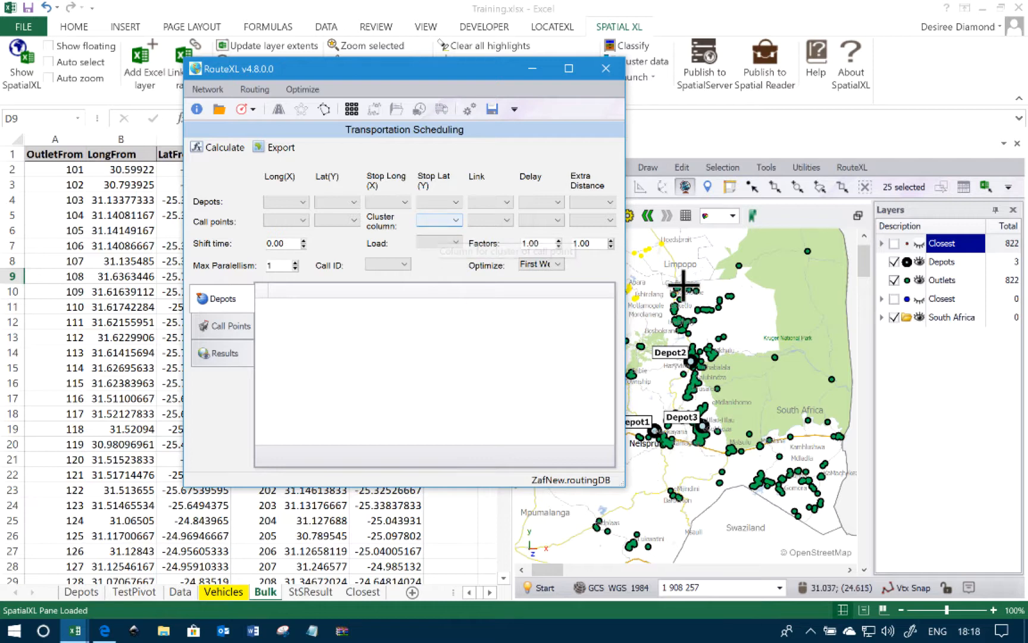
pyautogui.click(866, 188)
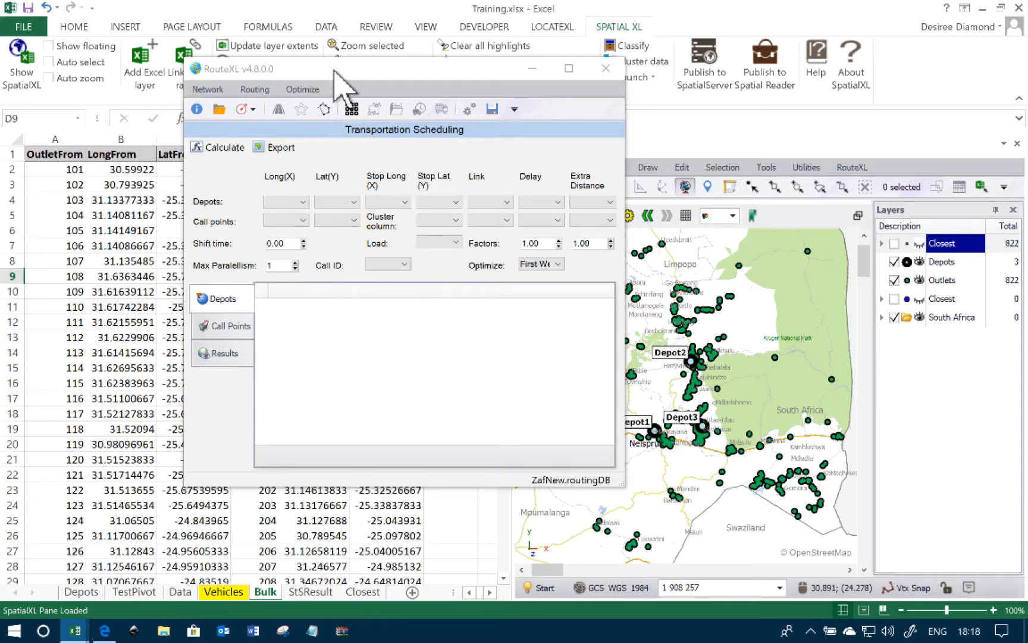
# Step: Show the Closest worksheet and move the RouteXL window clear of its data columns
pyautogui.moveTo(340, 69); pyautogui.dragTo(443, 83)
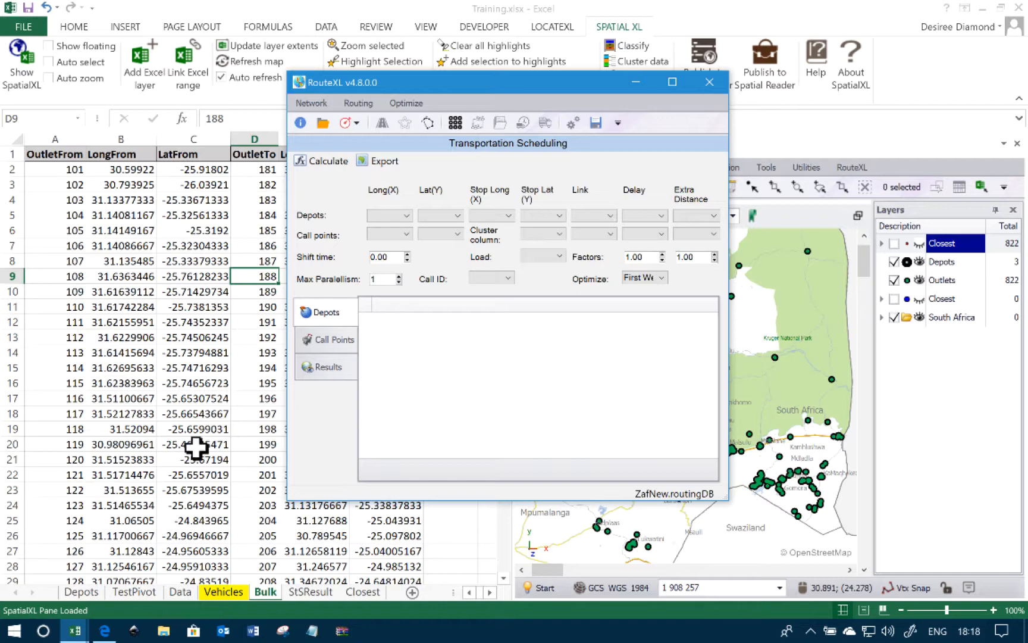
pyautogui.click(361, 592)
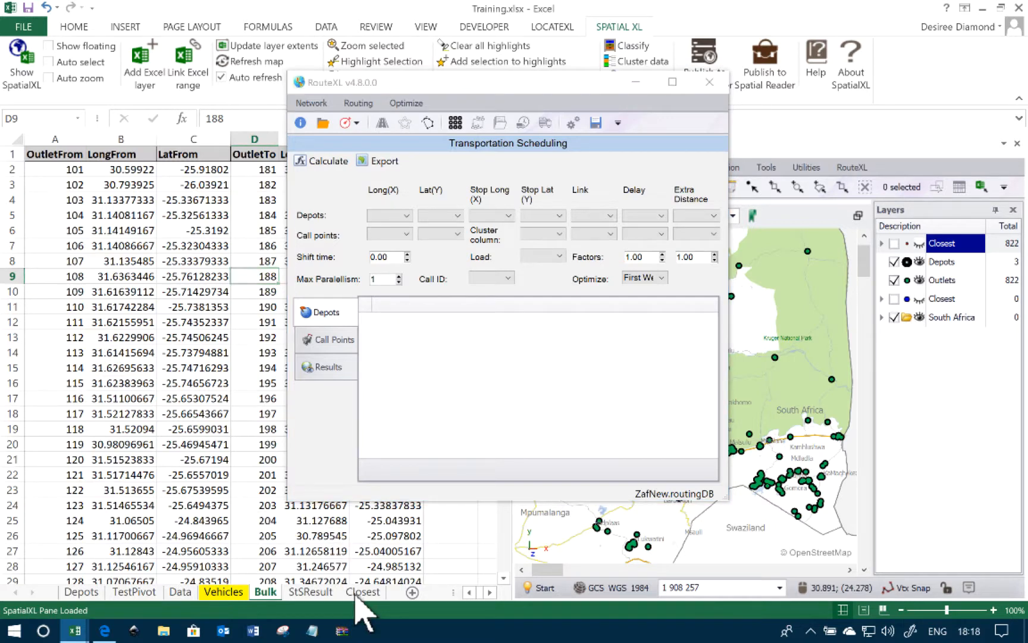
pyautogui.click(181, 324)
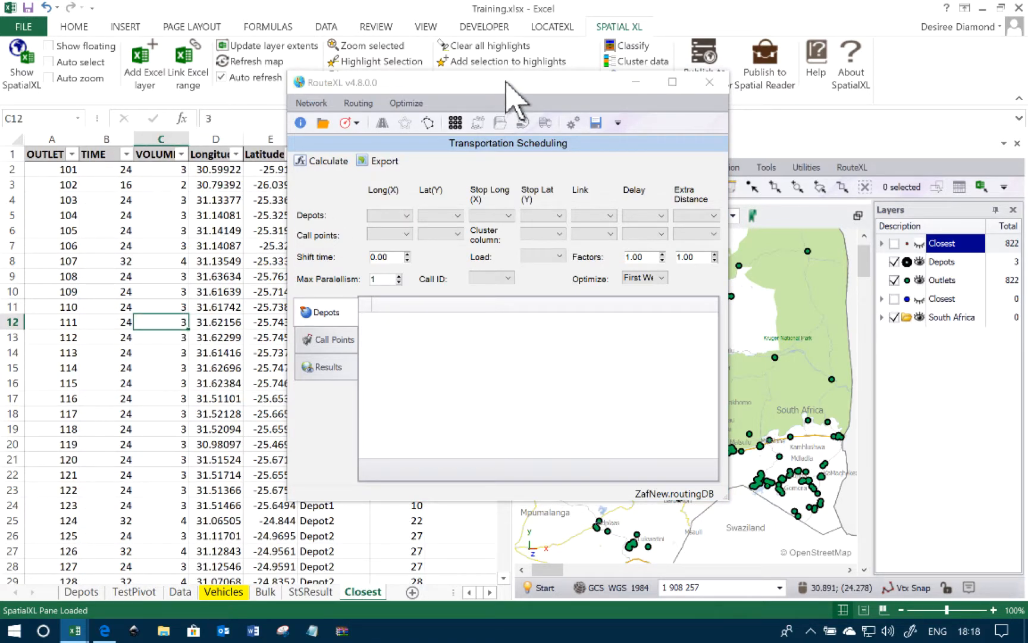
pyautogui.moveTo(509, 87); pyautogui.dragTo(737, 129)
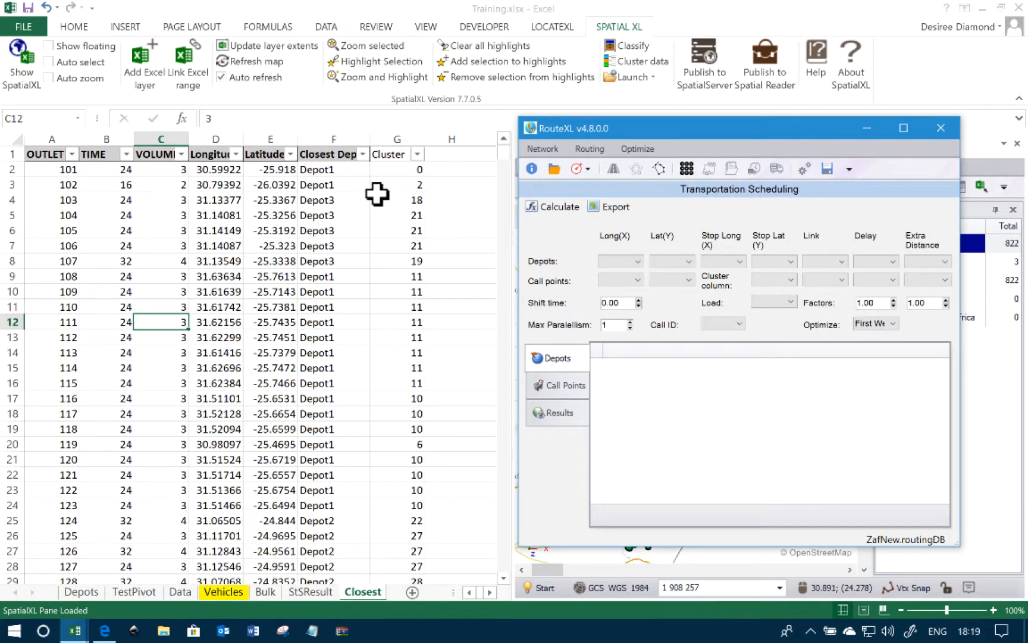
# Step: Examine the cluster numbers assigned to the outlets in the Cluster column
pyautogui.click(399, 156)
pyautogui.click(406, 172)
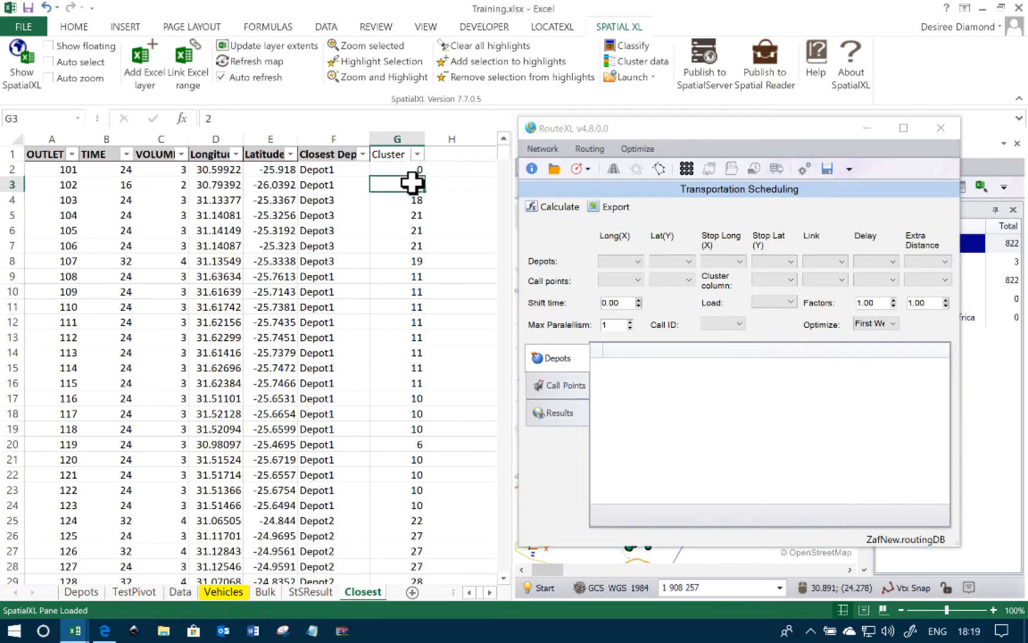
pyautogui.click(395, 265)
pyautogui.click(395, 307)
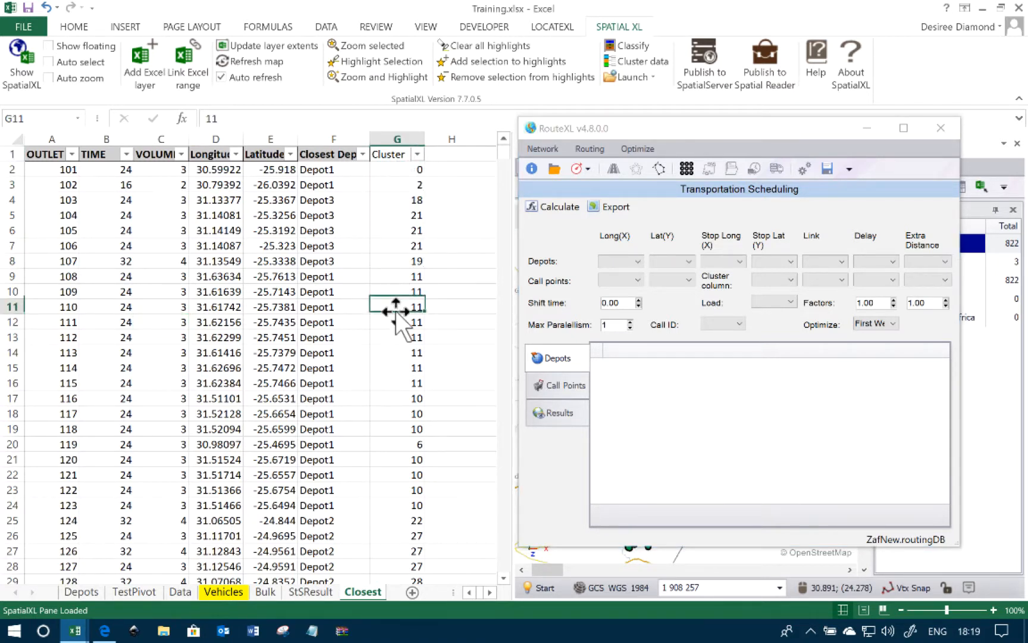
pyautogui.click(401, 178)
pyautogui.click(399, 247)
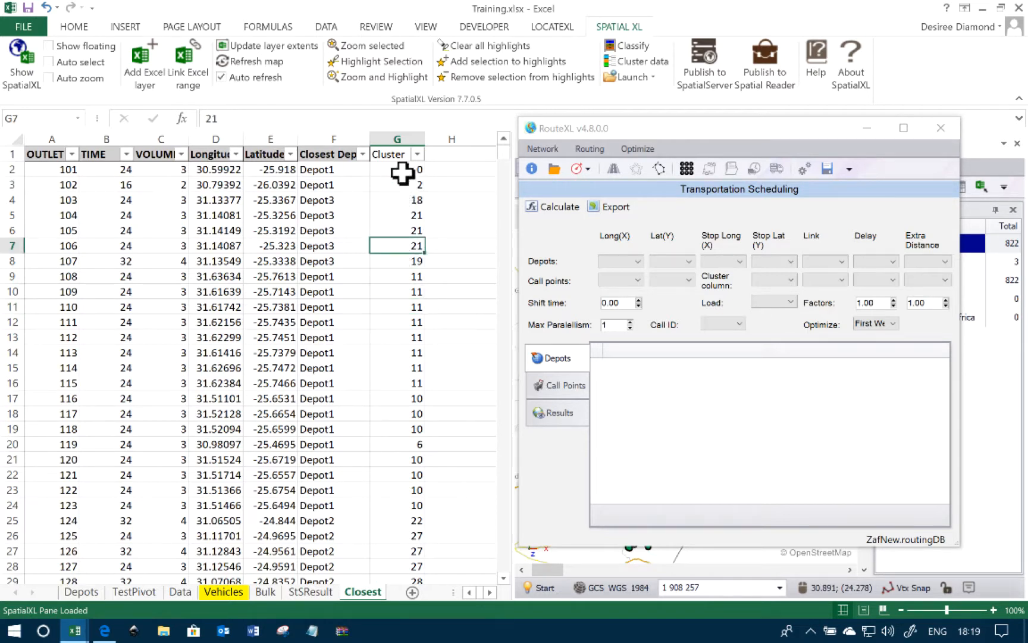
pyautogui.click(397, 322)
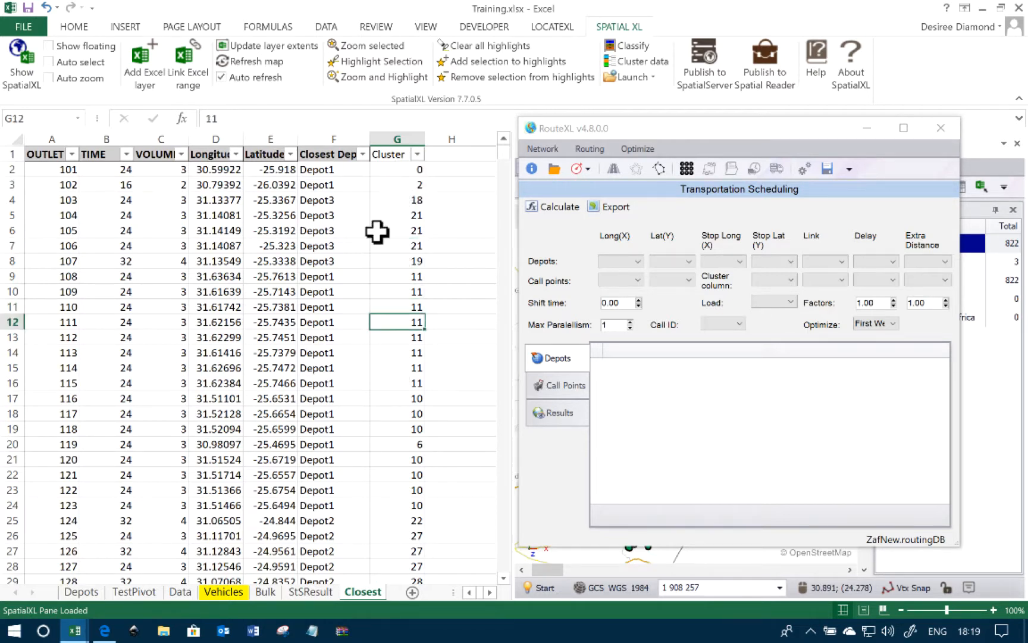
pyautogui.click(406, 182)
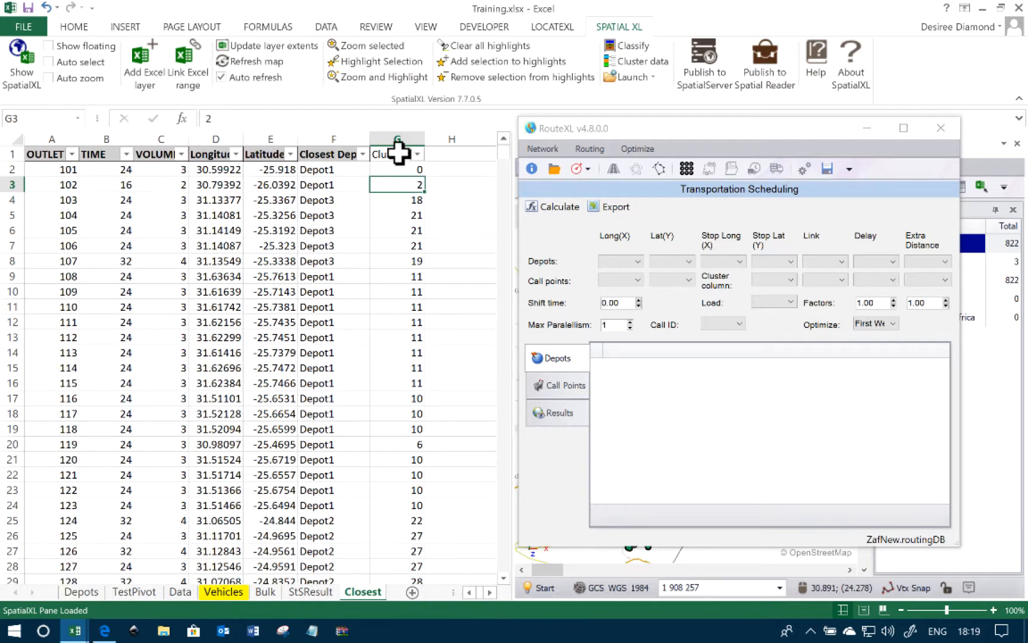
# Step: Highlight the runs of identical cluster numbers in G5:G7 and G9:G16 to see which outlets are grouped together
pyautogui.click(383, 215)
pyautogui.hotkey('shift', 'Down')
pyautogui.hotkey('shift', 'Down')
pyautogui.hotkey('shift', 'Down')
pyautogui.hotkey('shift', 'Up')
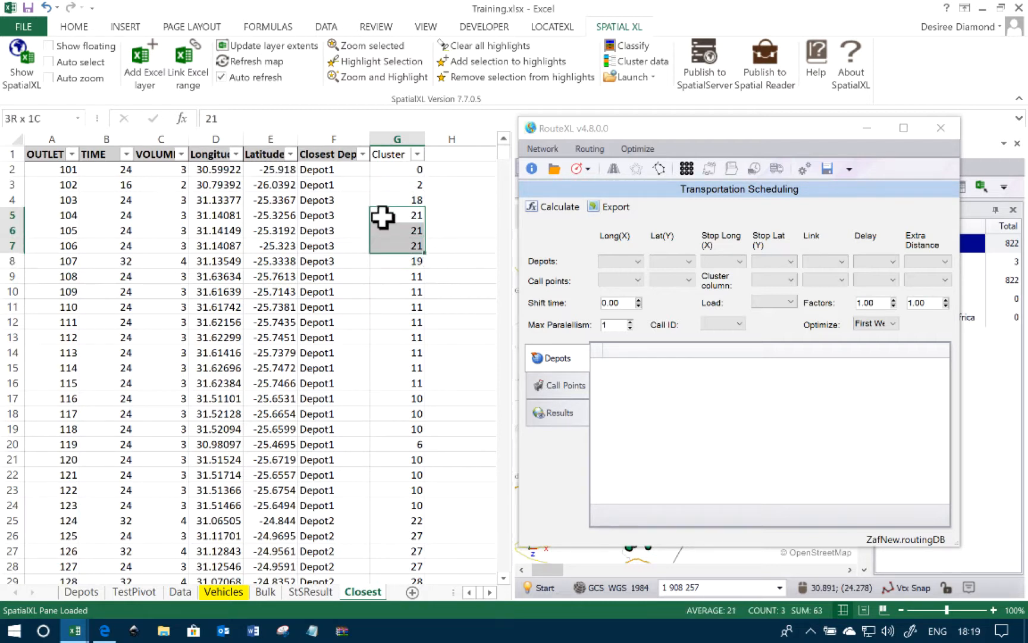
pyautogui.click(376, 272)
pyautogui.hotkey('shift', 'Down')
pyautogui.hotkey('shift', 'Down')
pyautogui.hotkey('shift', 'Down')
pyautogui.hotkey('shift', 'Down')
pyautogui.hotkey('shift', 'Down')
pyautogui.hotkey('shift', 'Down')
pyautogui.hotkey('shift', 'Down')
pyautogui.hotkey('shift', 'Down')
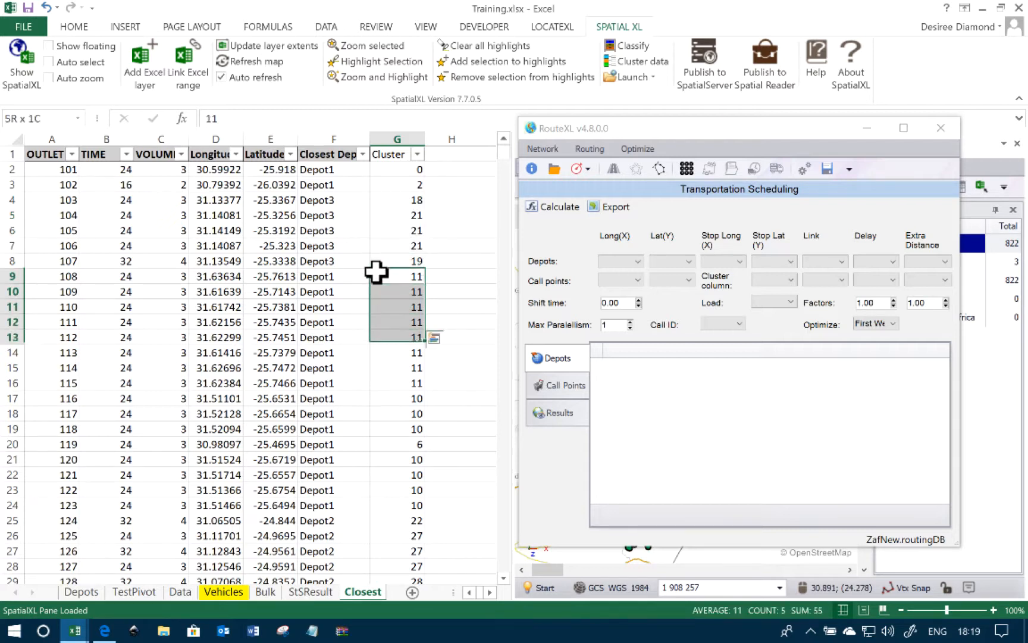
pyautogui.hotkey('shift', 'Up')
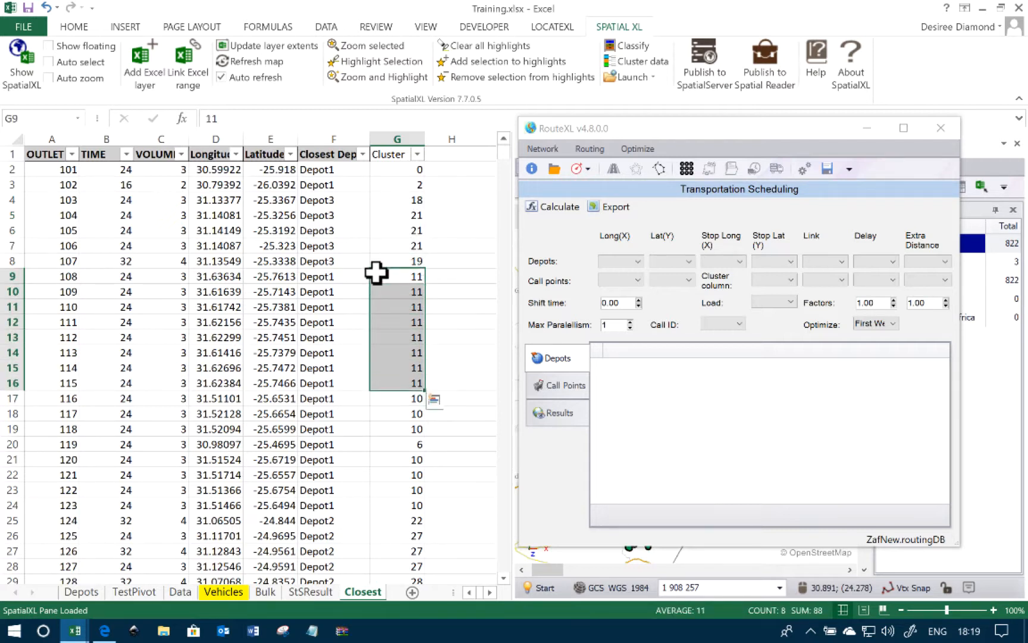
# Step: Inspect the coordinates and closest-depot assignments of the outlets around rows 8 to 10
pyautogui.click(325, 263)
pyautogui.click(288, 292)
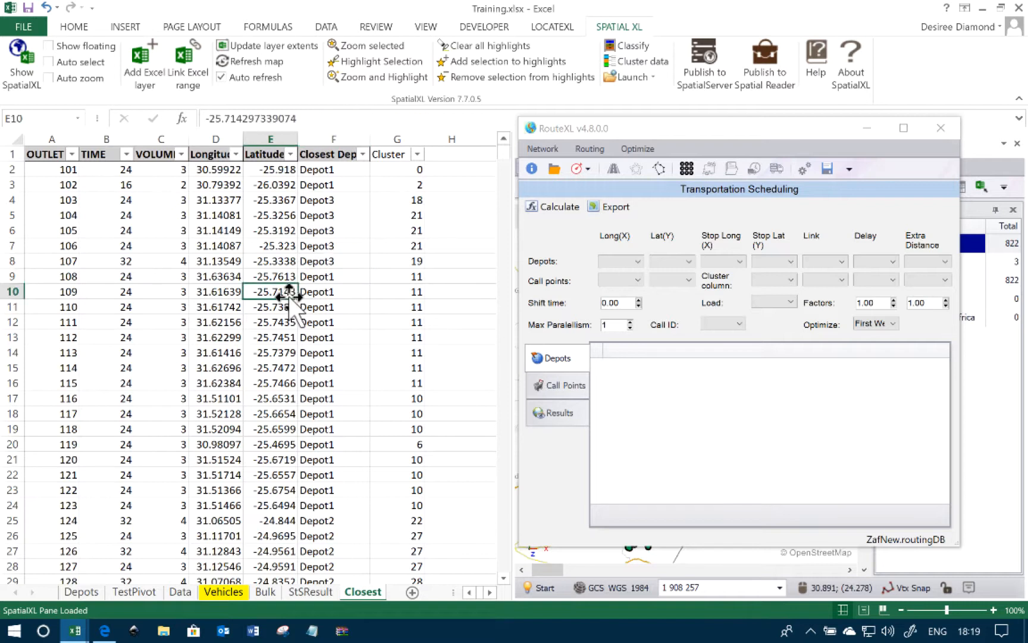
pyautogui.click(373, 266)
pyautogui.click(203, 257)
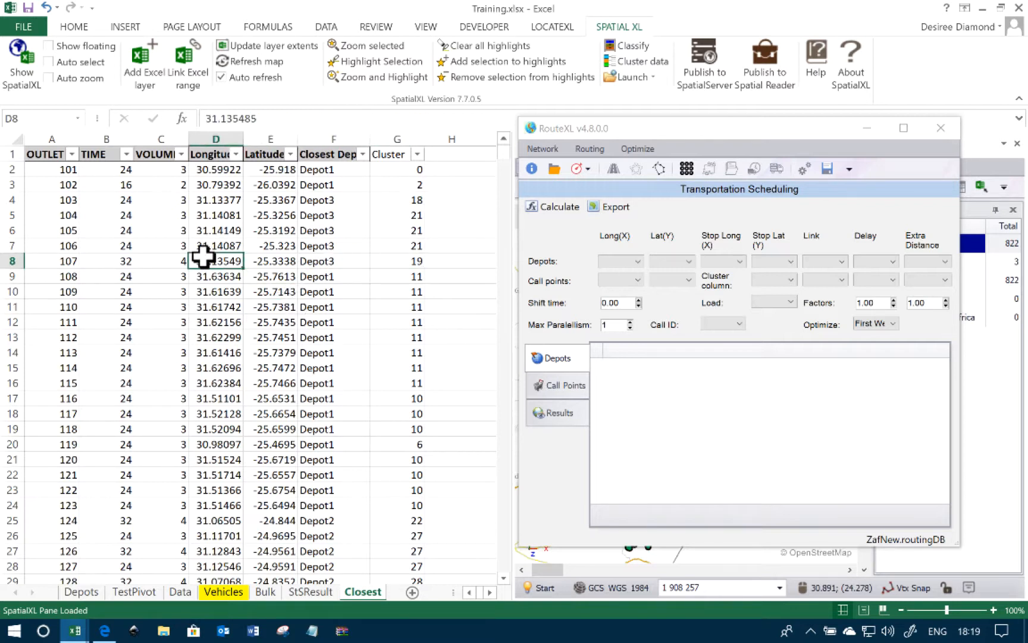
pyautogui.click(337, 260)
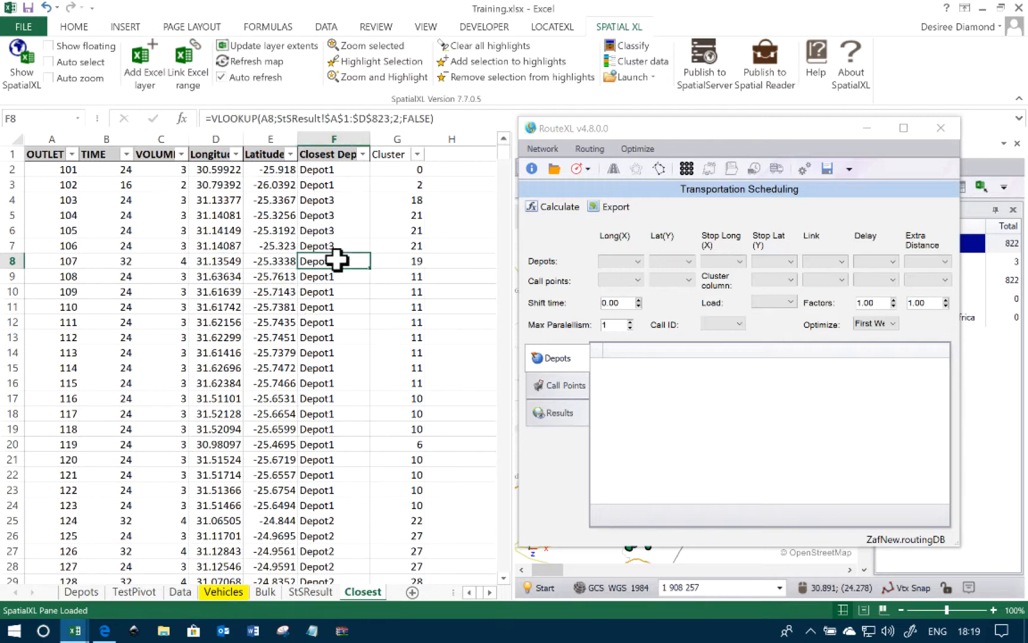
# Step: Copy the entire outlet table from the Closest worksheet and paste it in as the scheduling call points
pyautogui.click(216, 217)
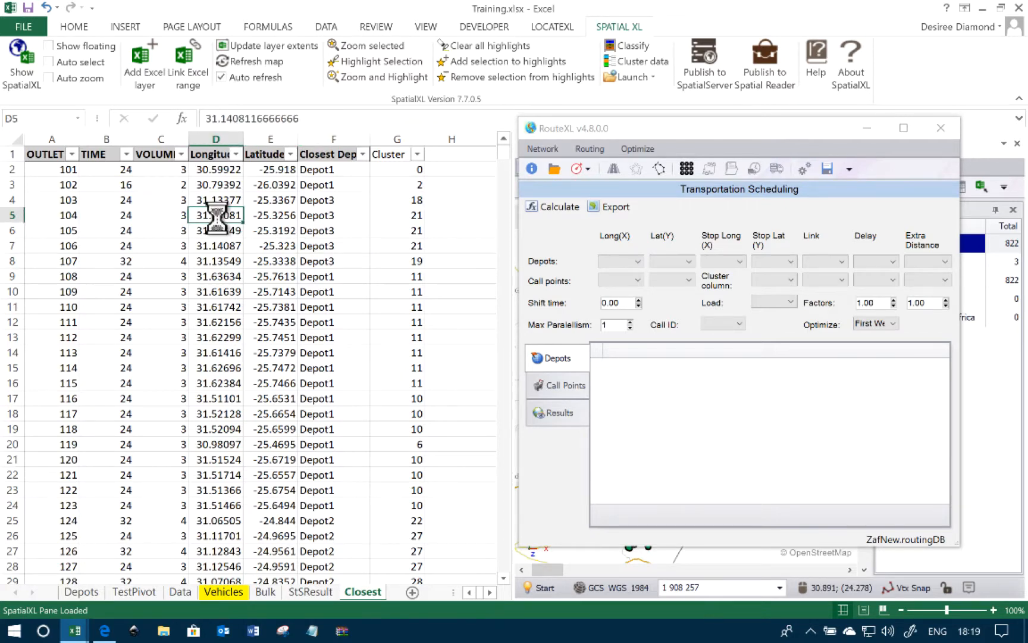
pyautogui.hotkey('ctrl', 'a')
pyautogui.rightClick(216, 218)
pyautogui.click(247, 243)
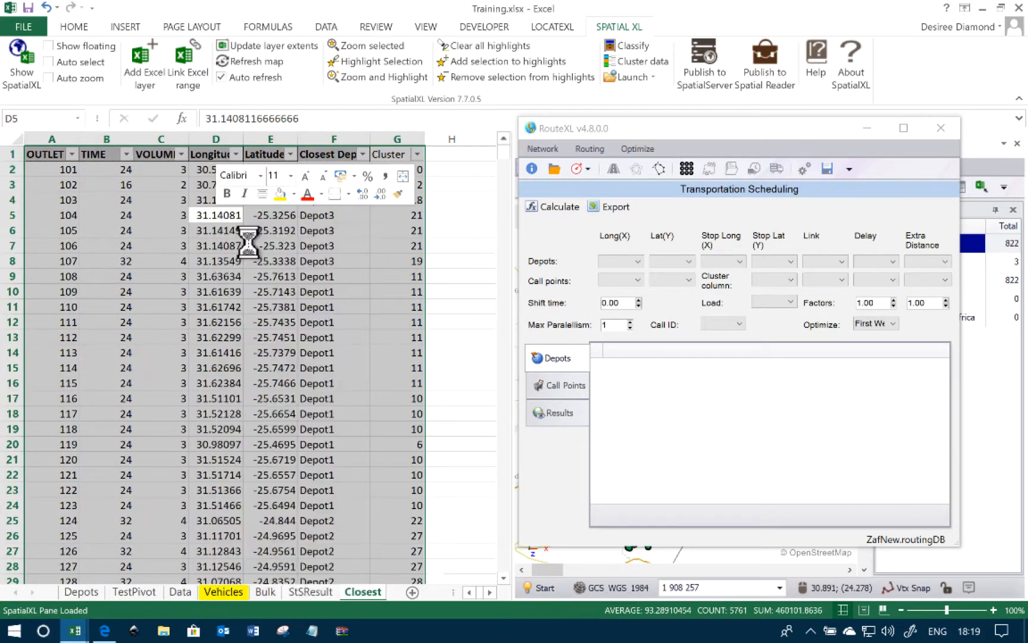
pyautogui.click(563, 386)
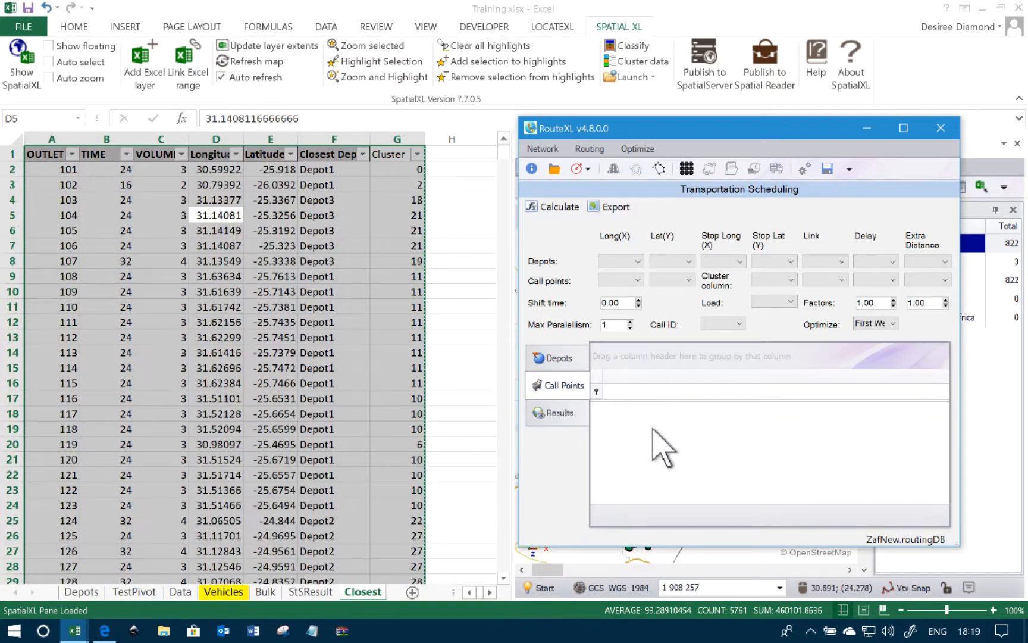
pyautogui.rightClick(653, 428)
pyautogui.click(686, 436)
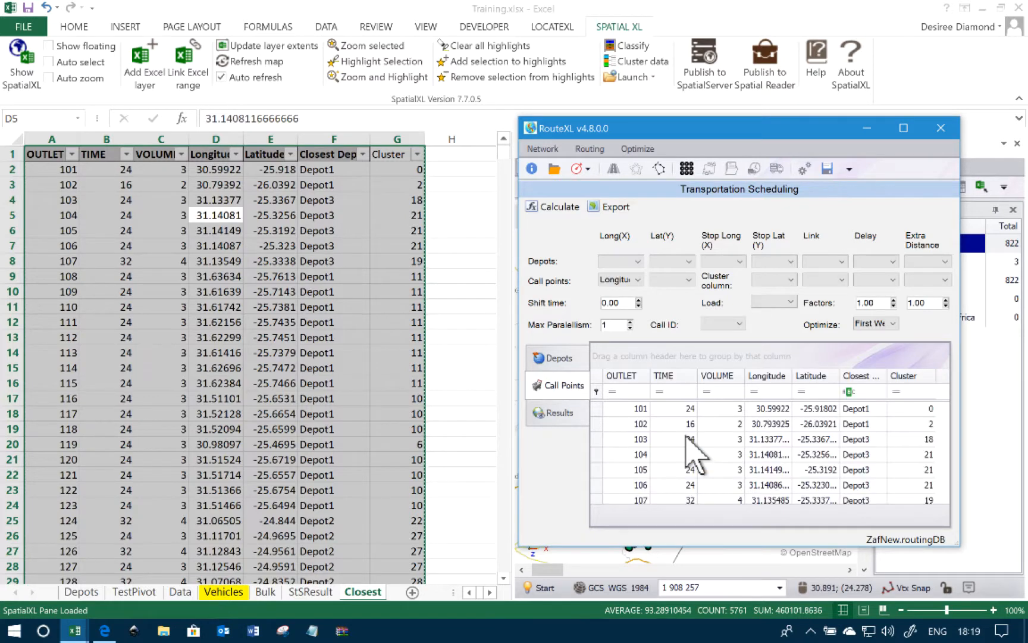
# Step: Copy the depot table from the Depots worksheet, paste it in as the scheduling depots, and check both loaded tables
pyautogui.click(553, 358)
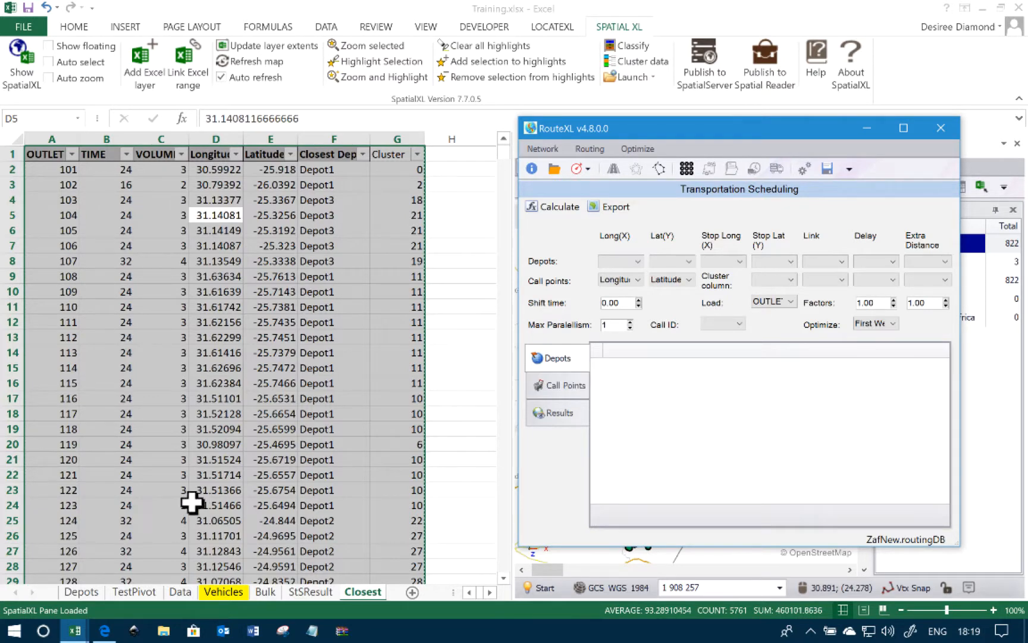
pyautogui.click(81, 591)
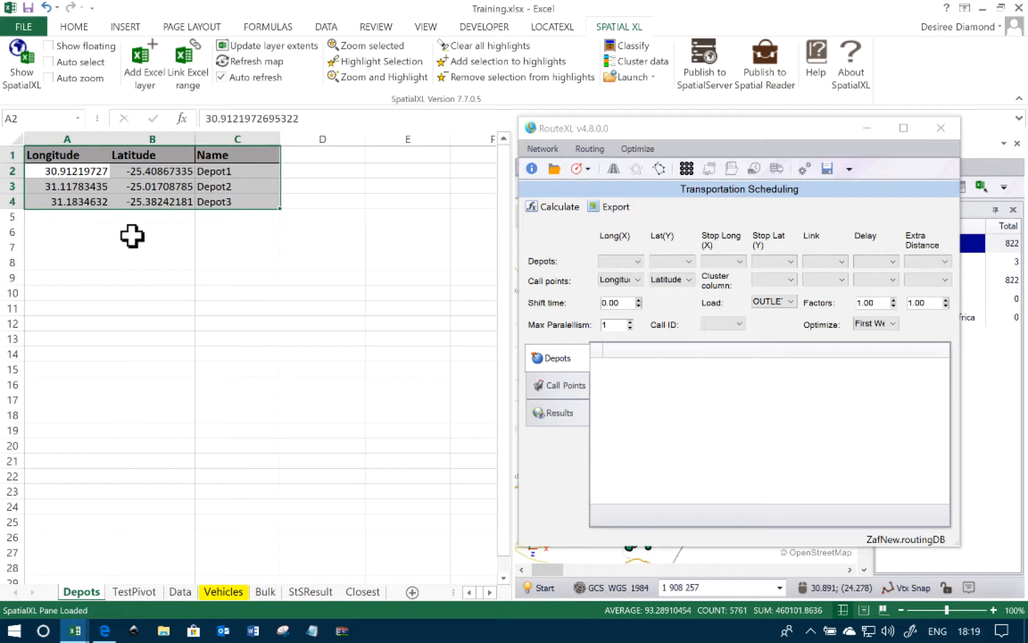
pyautogui.rightClick(152, 182)
pyautogui.click(199, 210)
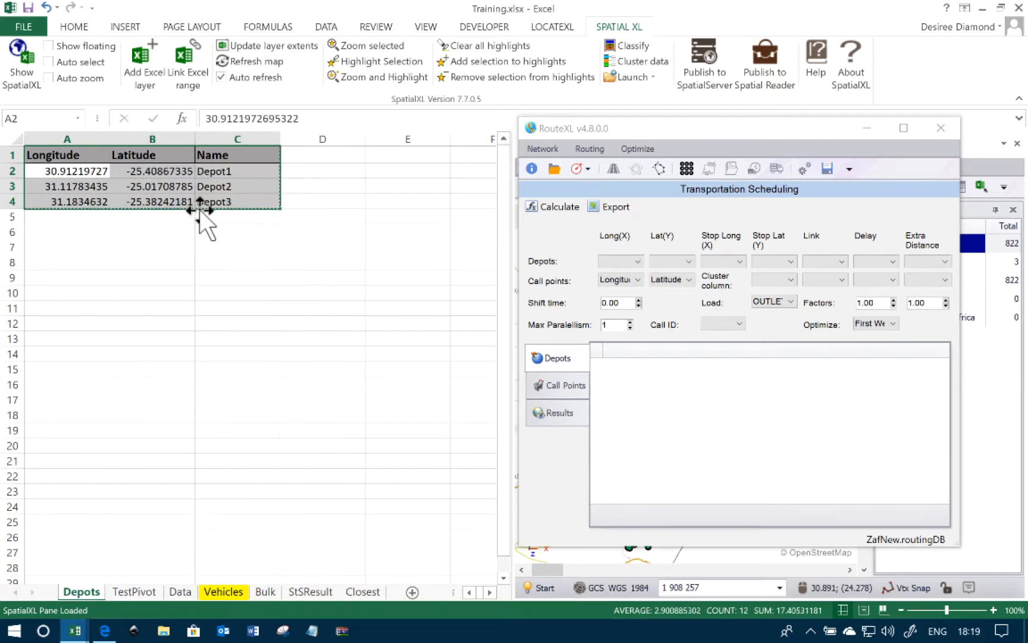
pyautogui.rightClick(667, 414)
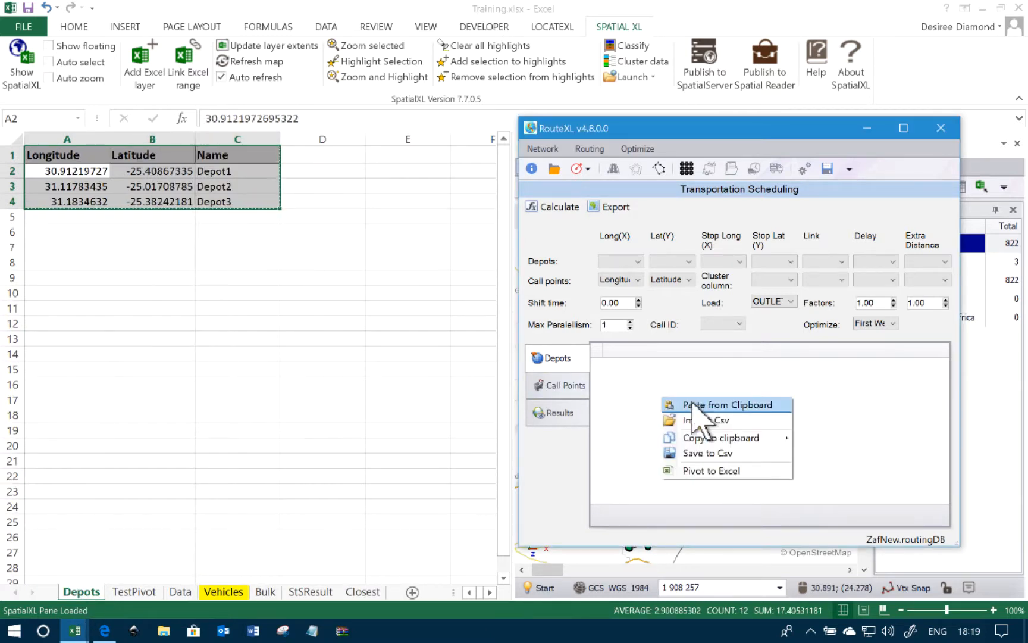
pyautogui.click(690, 404)
pyautogui.click(547, 384)
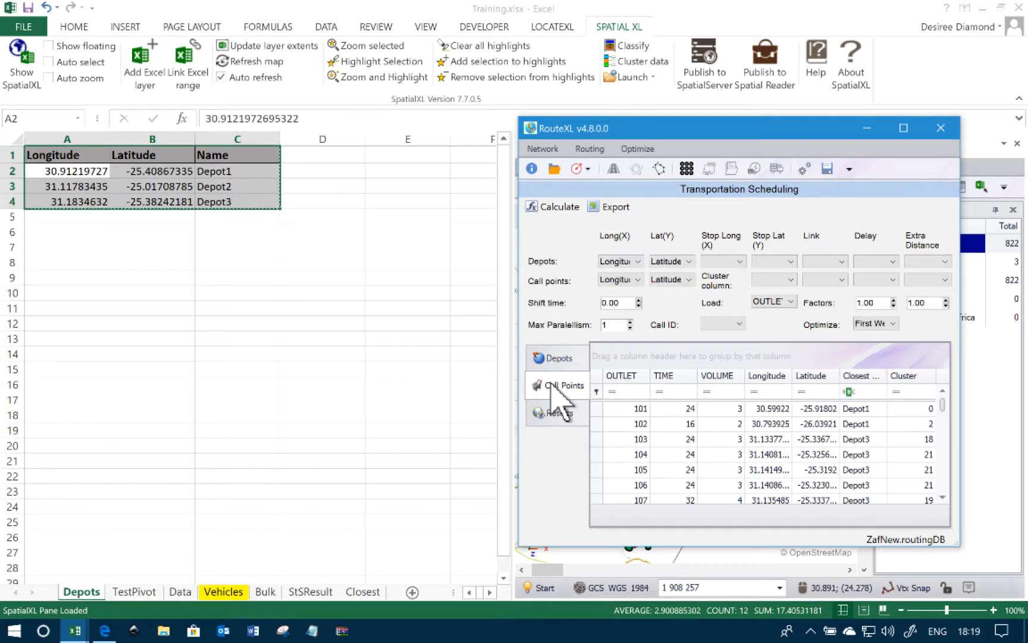
pyautogui.click(556, 360)
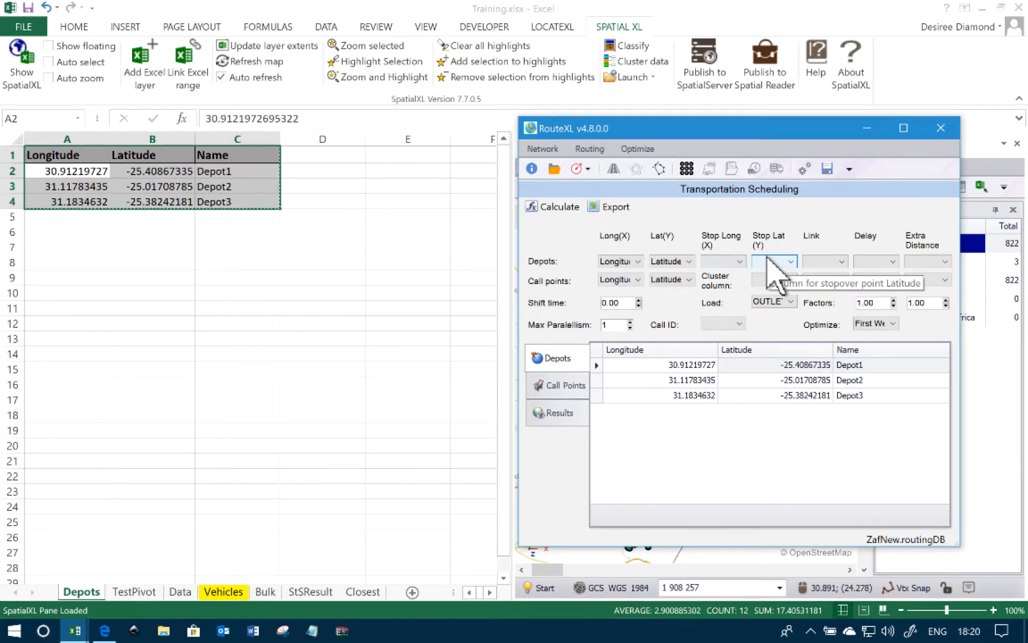
# Step: Link depots to call points using Name for the depots and the closest-depot column for the call points
pyautogui.click(841, 262)
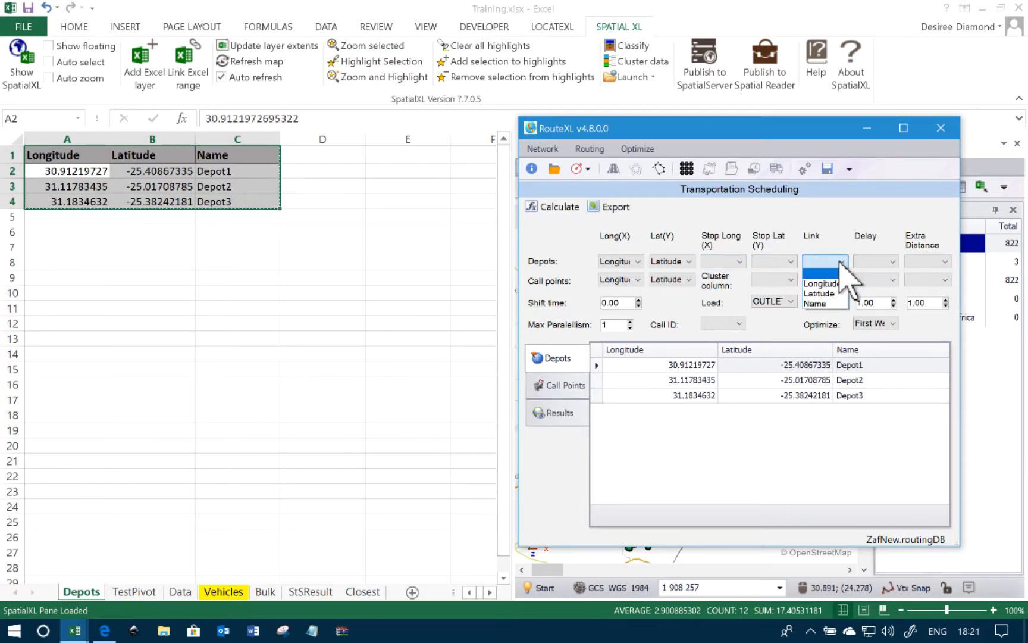
pyautogui.click(830, 304)
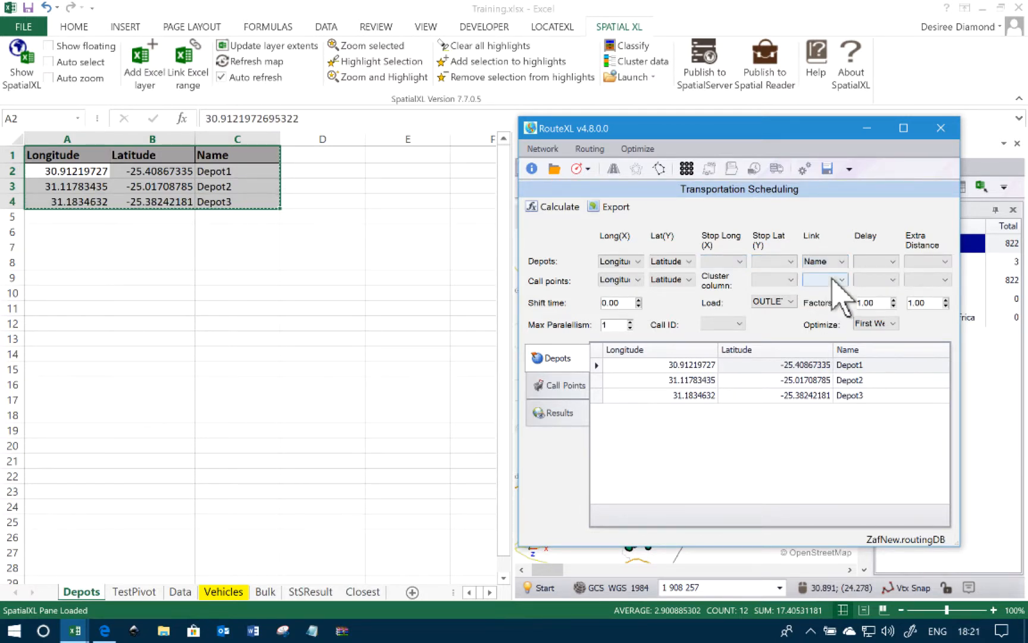
pyautogui.click(836, 280)
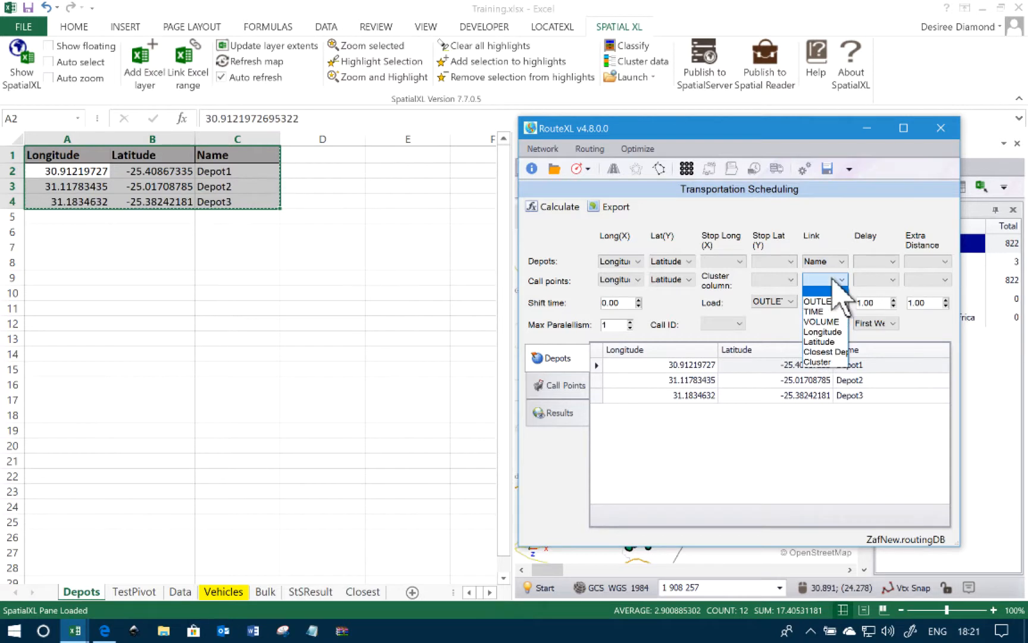
pyautogui.click(828, 354)
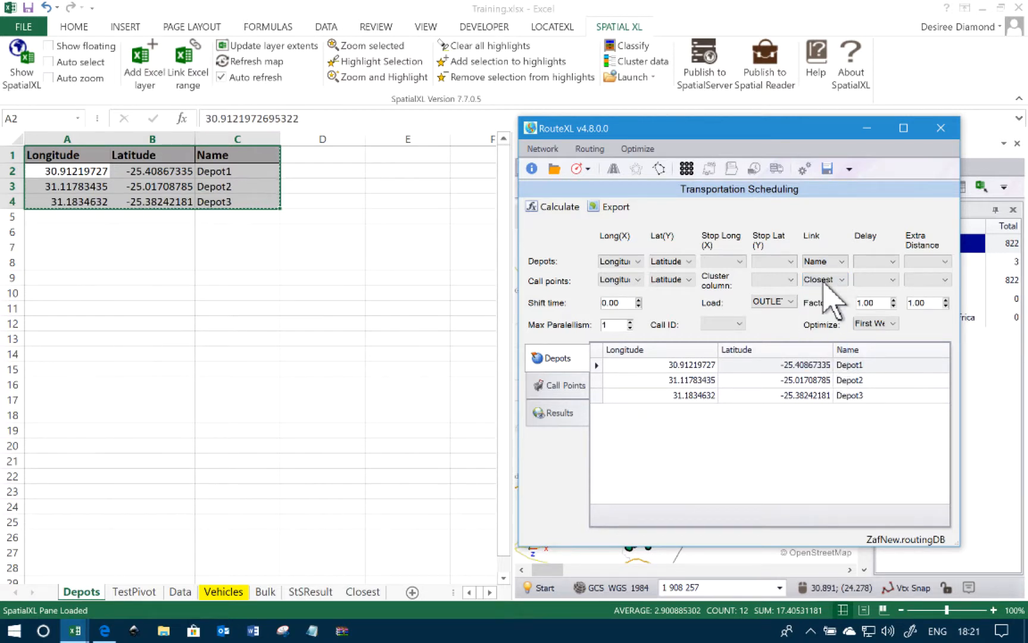
# Step: Set the call points' delay column to TIME, leaving the depots' delay column blank
pyautogui.click(879, 259)
pyautogui.click(879, 259)
pyautogui.click(886, 262)
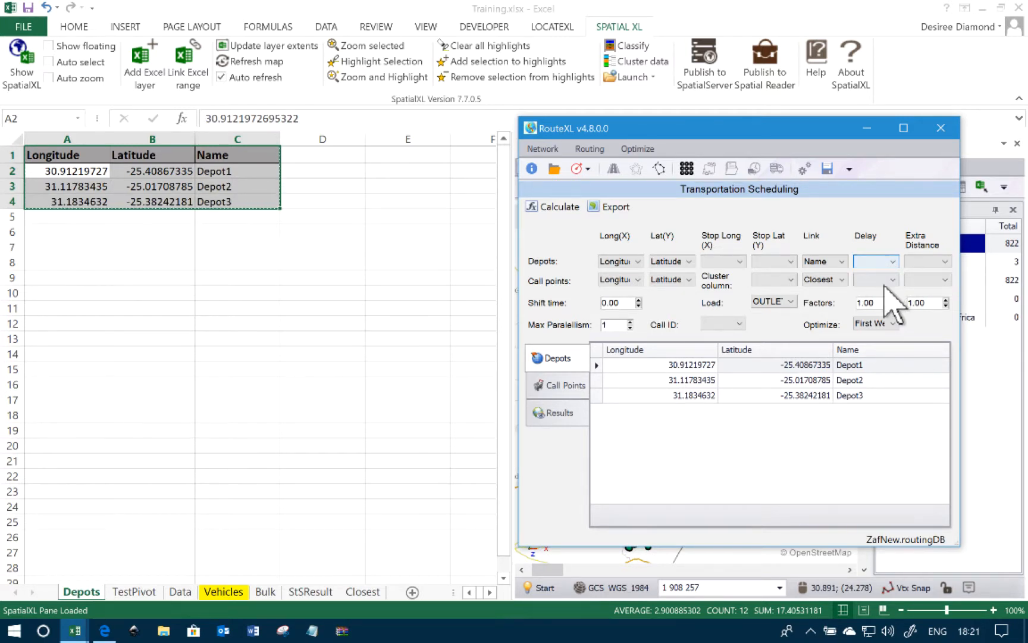
pyautogui.click(890, 281)
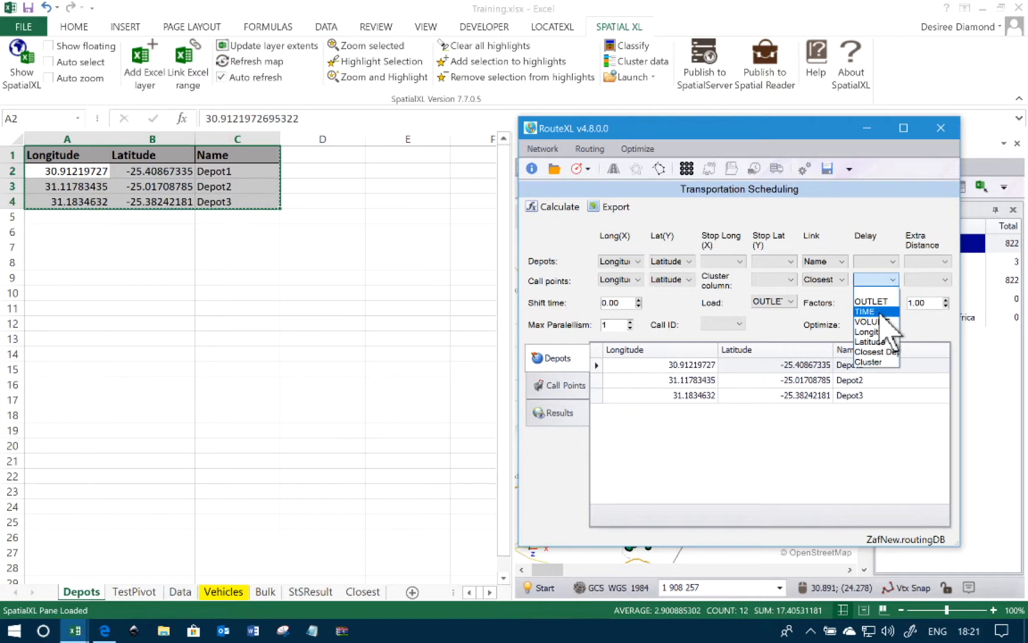
pyautogui.click(886, 311)
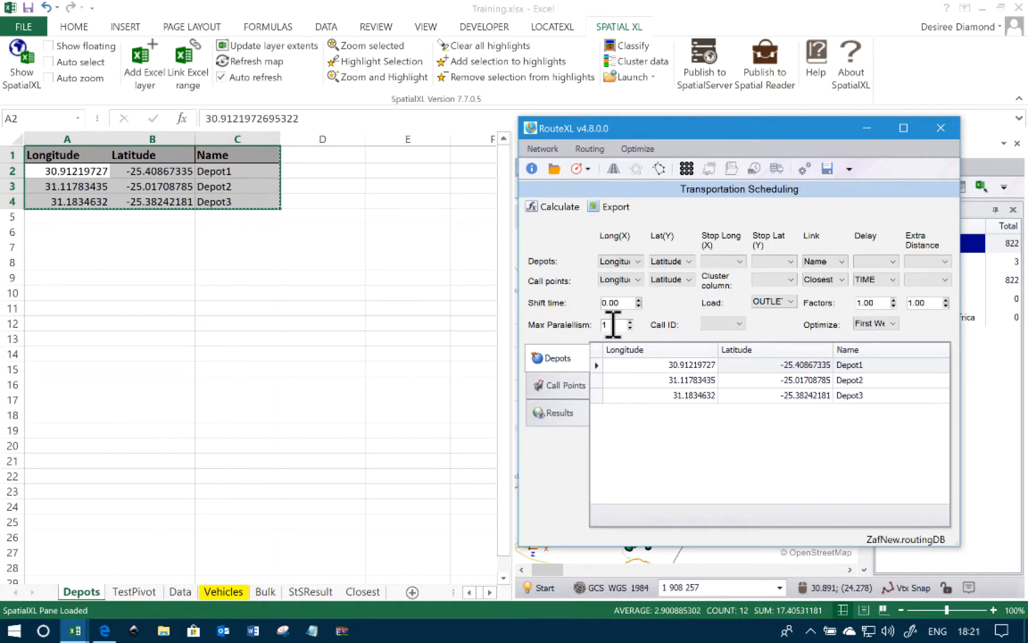
# Step: Map the call ID to the outlet column, the load to VOLUME, and the cluster column to Cluster
pyautogui.click(721, 324)
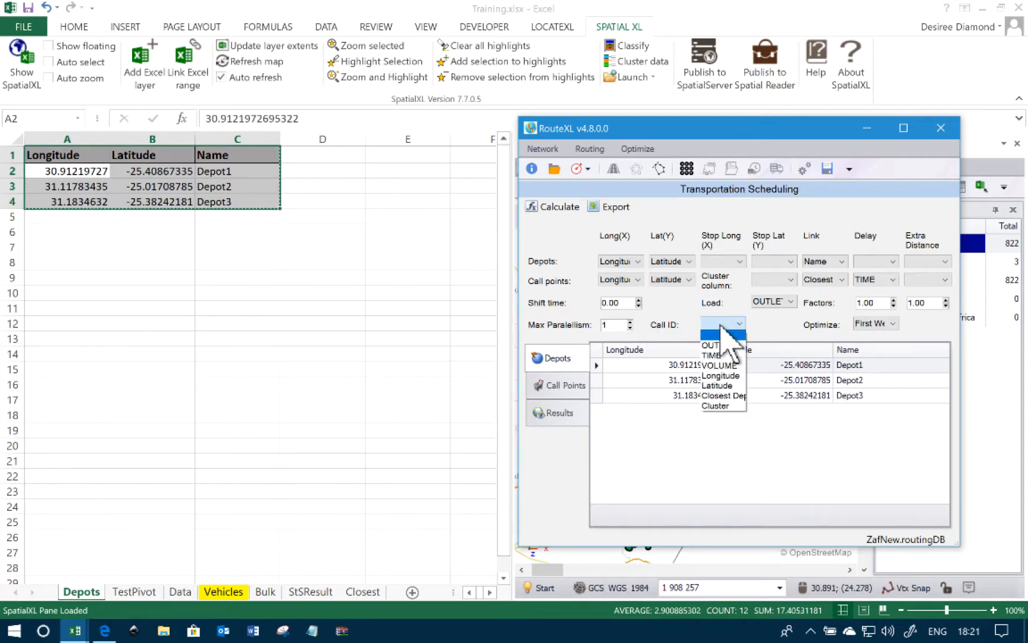
pyautogui.click(722, 346)
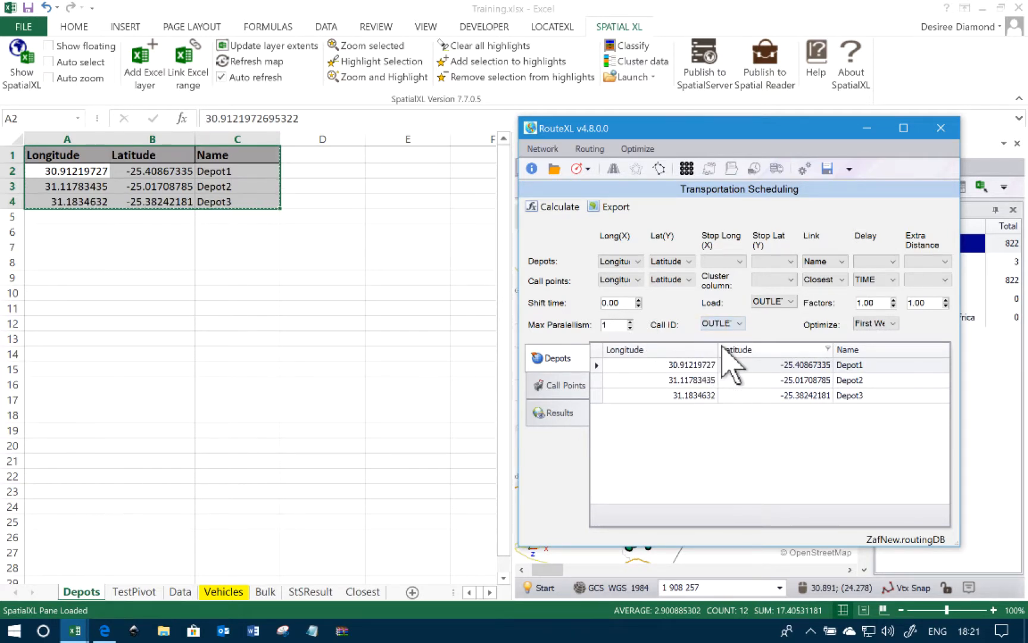
pyautogui.click(791, 302)
pyautogui.click(781, 335)
pyautogui.click(777, 280)
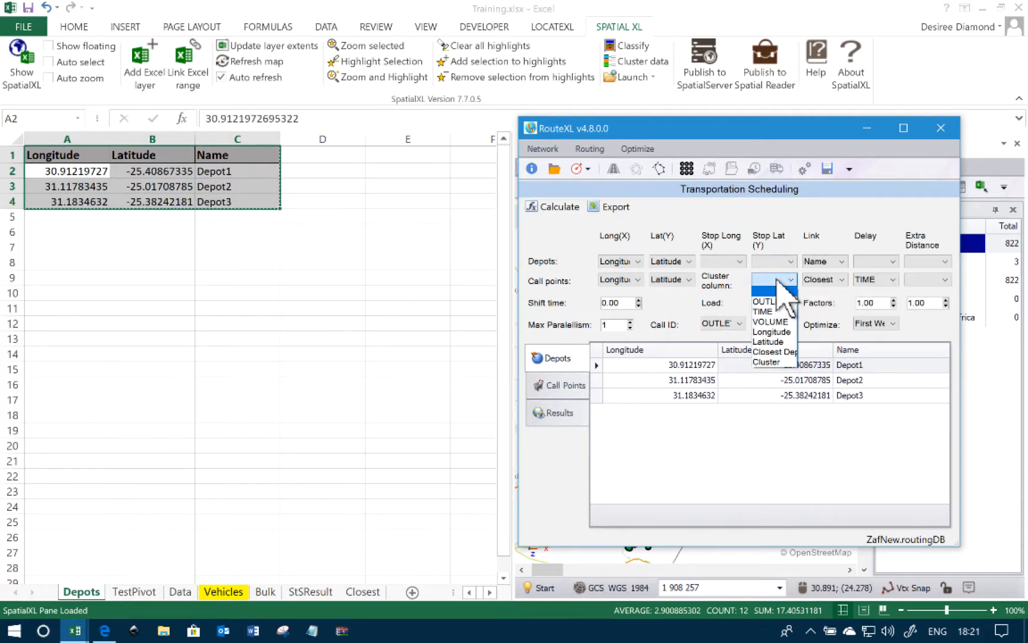
pyautogui.click(772, 362)
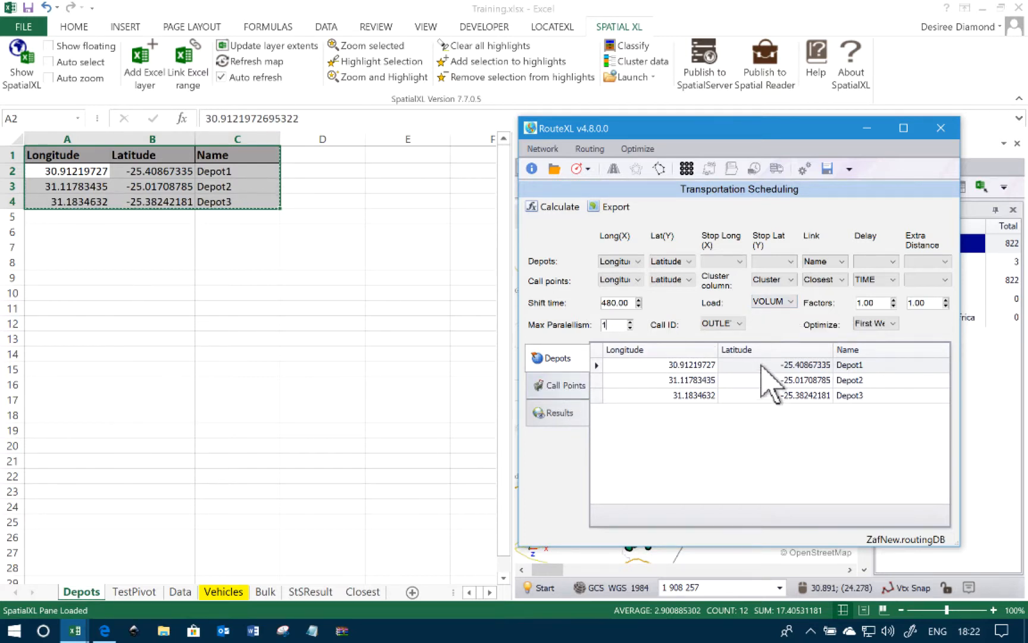
# Step: Calculate the scheduling routes using a shift time of 480 and a maximum parallelism of 1
pyautogui.click(555, 206)
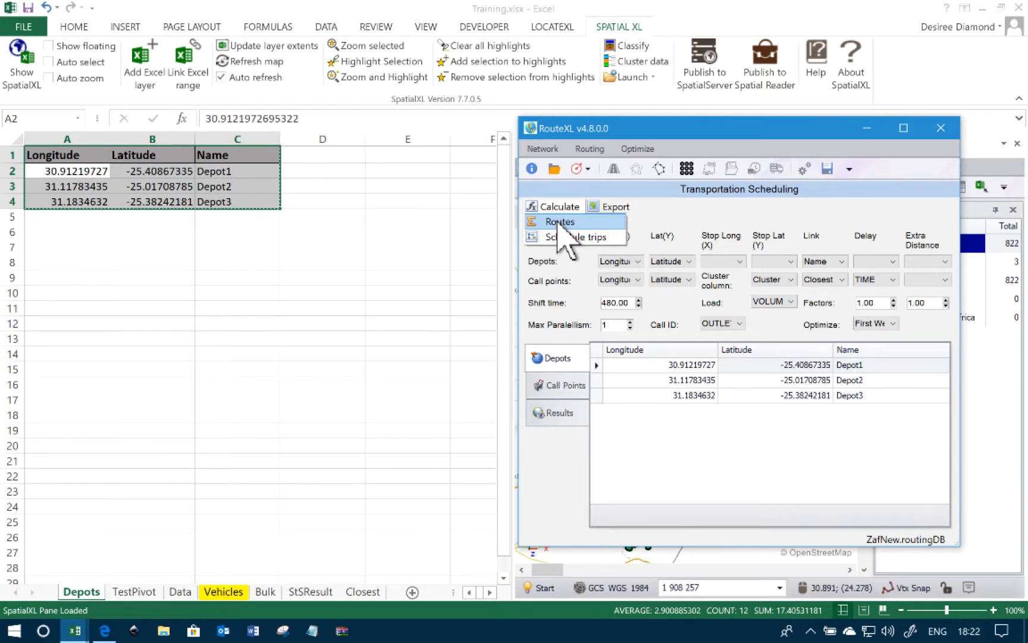
pyautogui.click(559, 222)
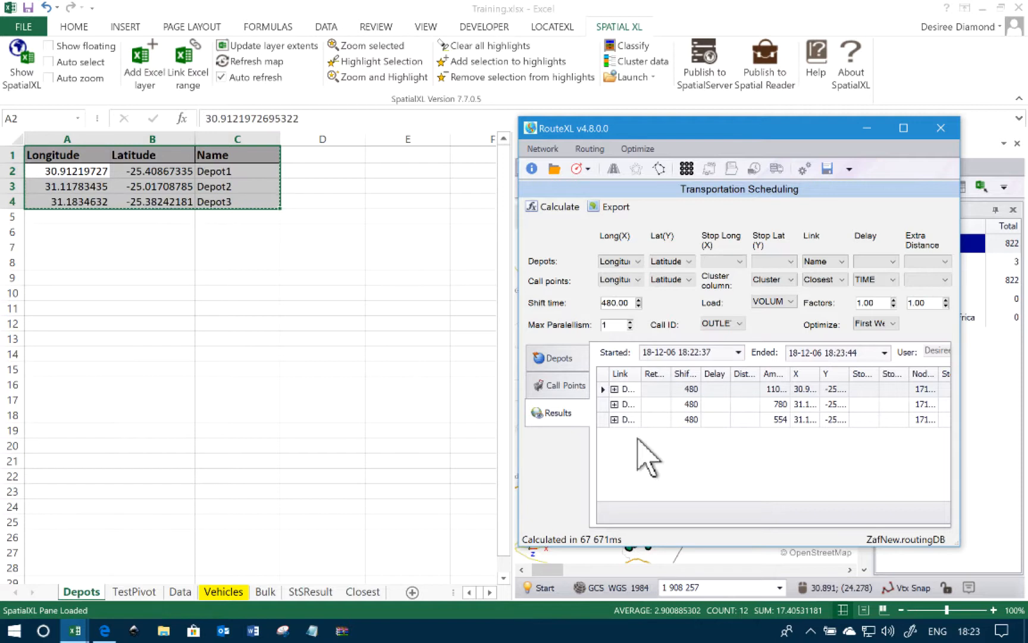
# Step: Enlarge the scheduling window and examine Depot1's call clusters, including the call points under clusters 0, 2 and 11
pyautogui.click(614, 390)
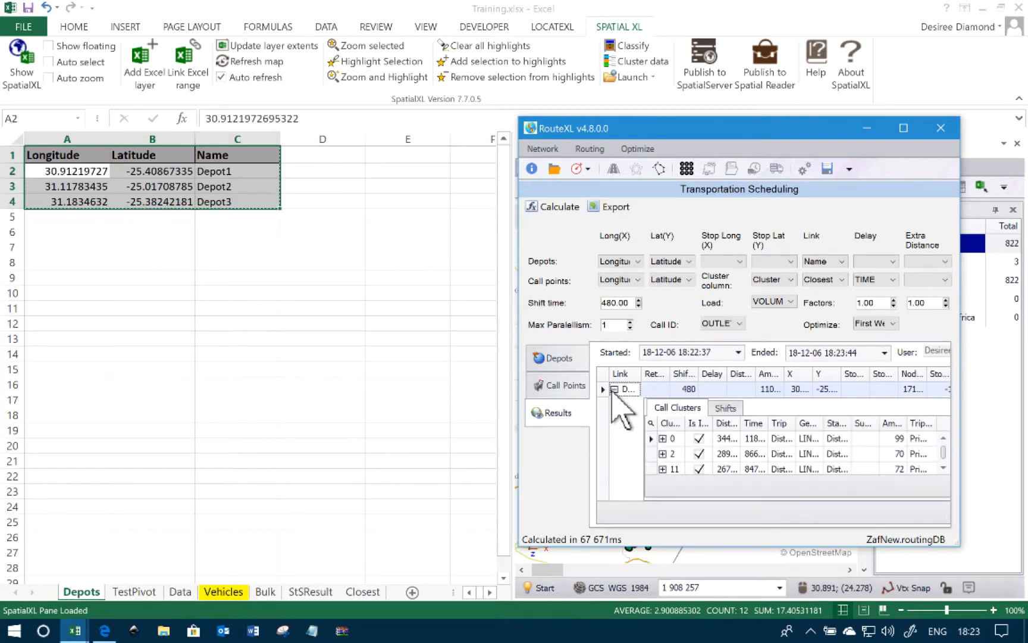
pyautogui.click(903, 128)
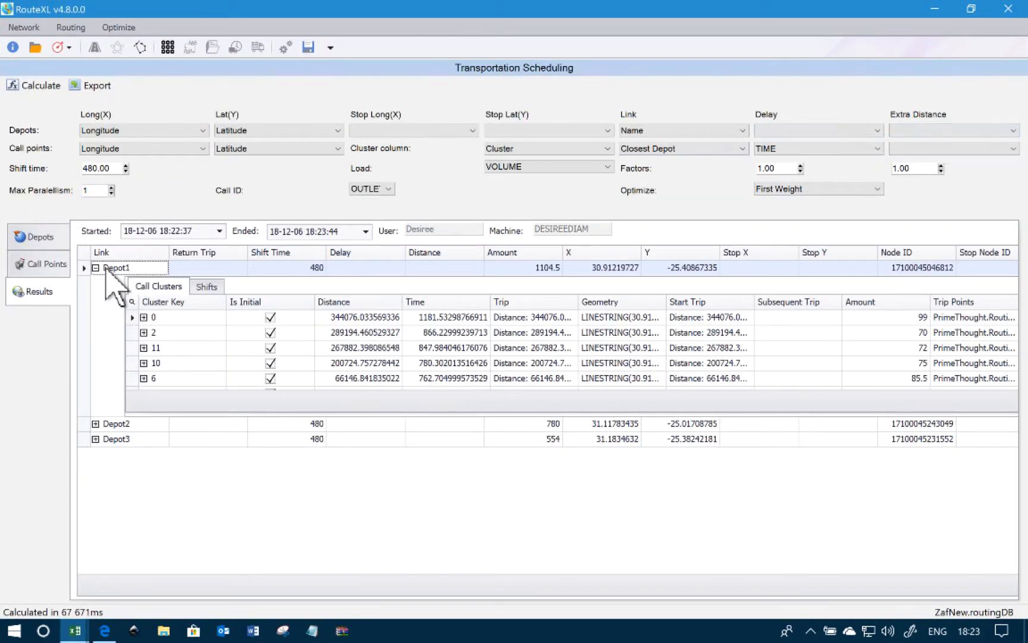
pyautogui.click(143, 317)
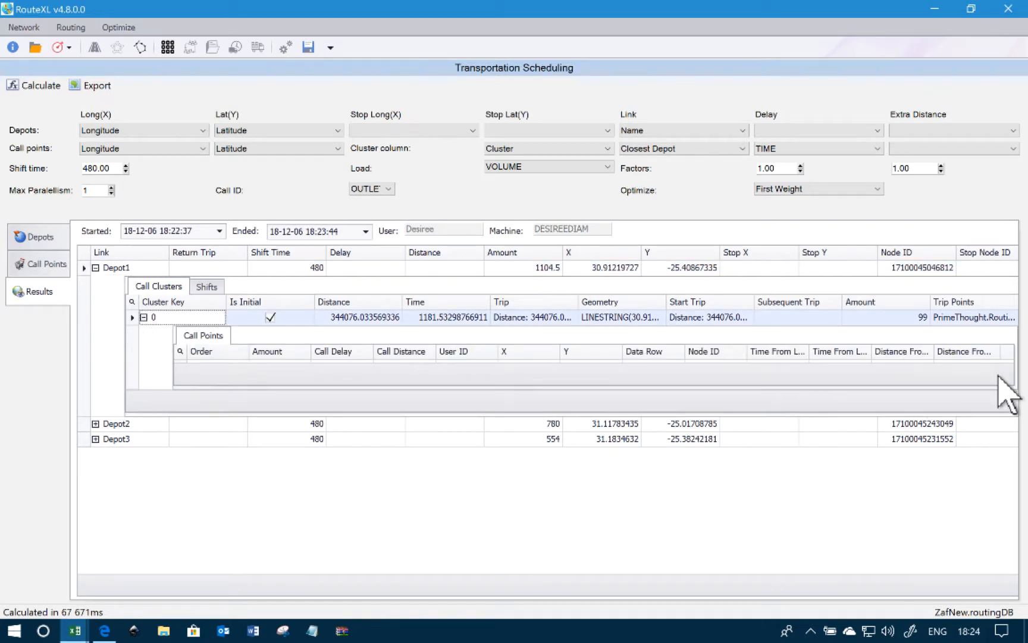
pyautogui.click(908, 369)
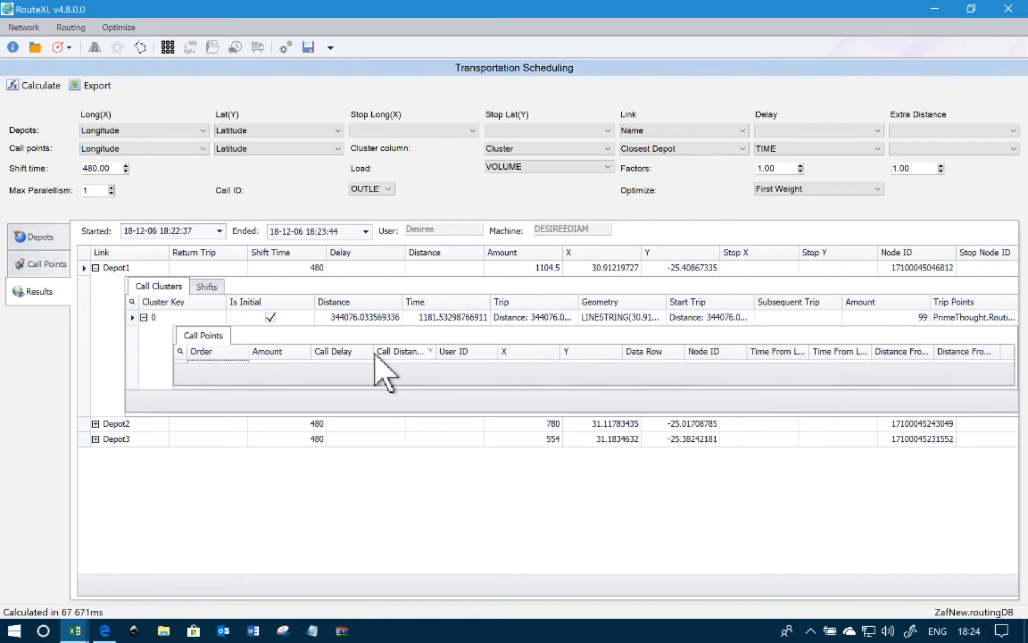
pyautogui.click(144, 317)
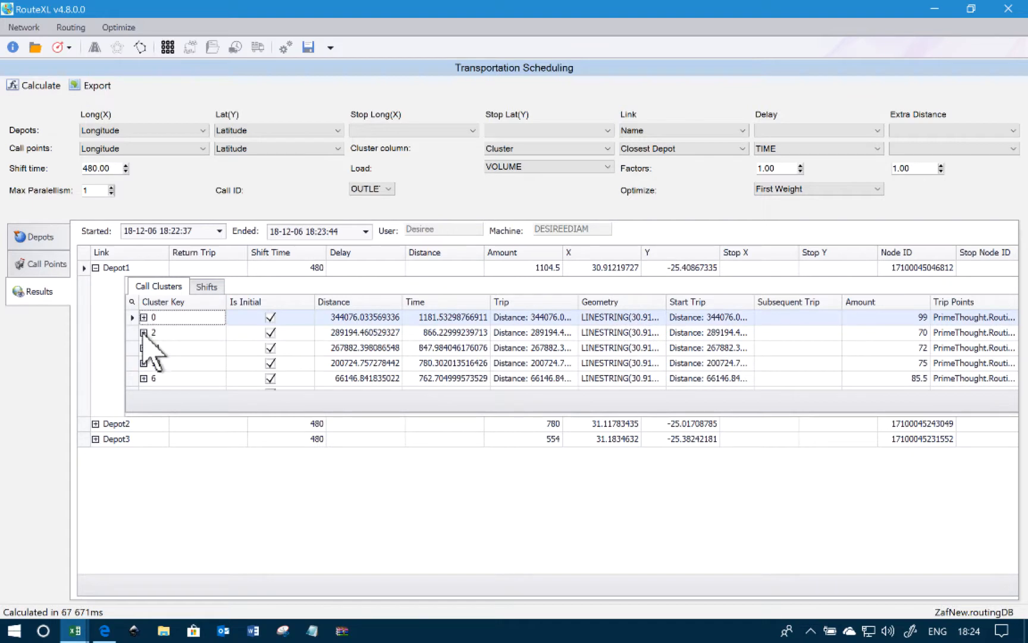
pyautogui.click(143, 332)
pyautogui.click(144, 333)
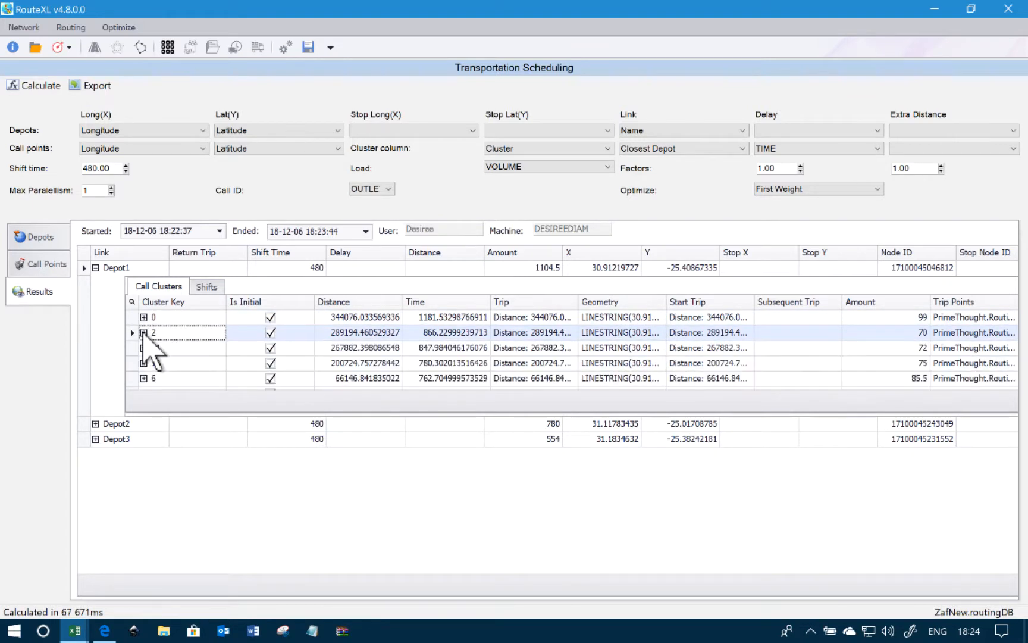
pyautogui.click(143, 348)
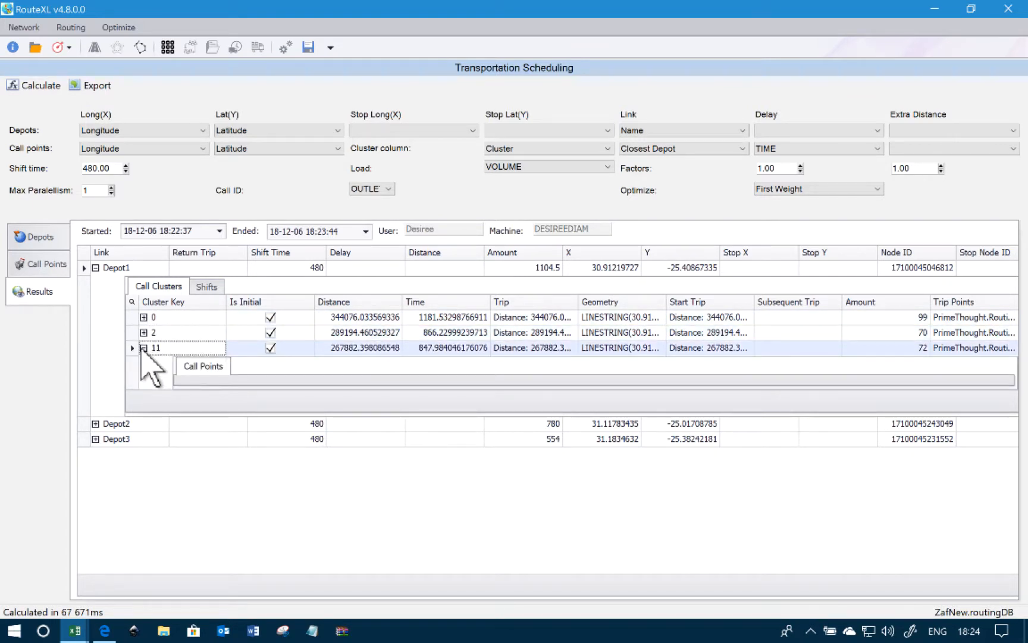
pyautogui.click(143, 348)
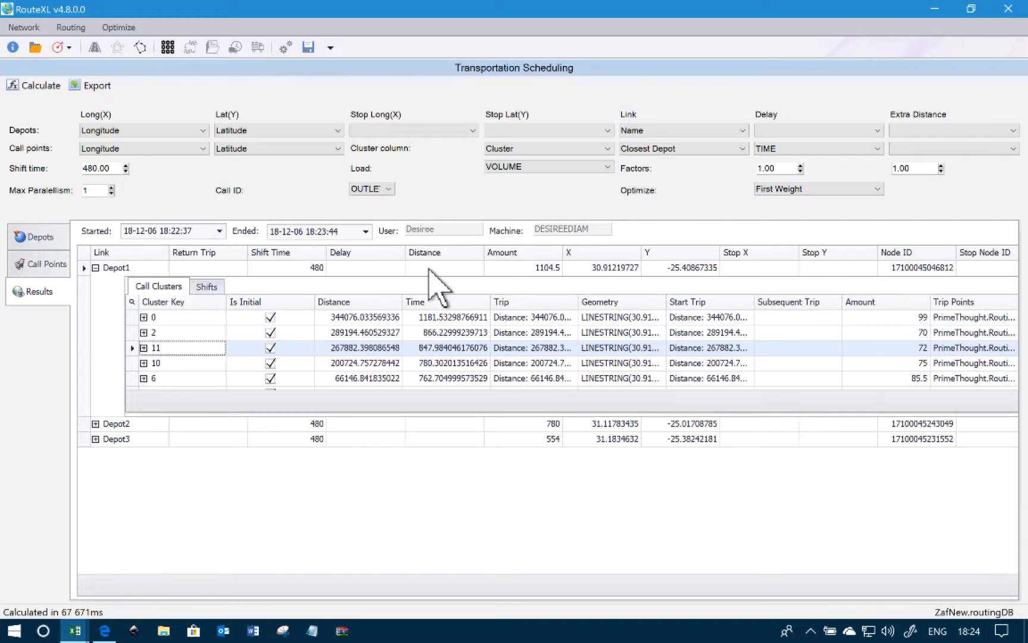
# Step: Examine Depot2's call clusters, the call points of cluster 22 and its shifts, and collapse both depots' details
pyautogui.click(36, 83)
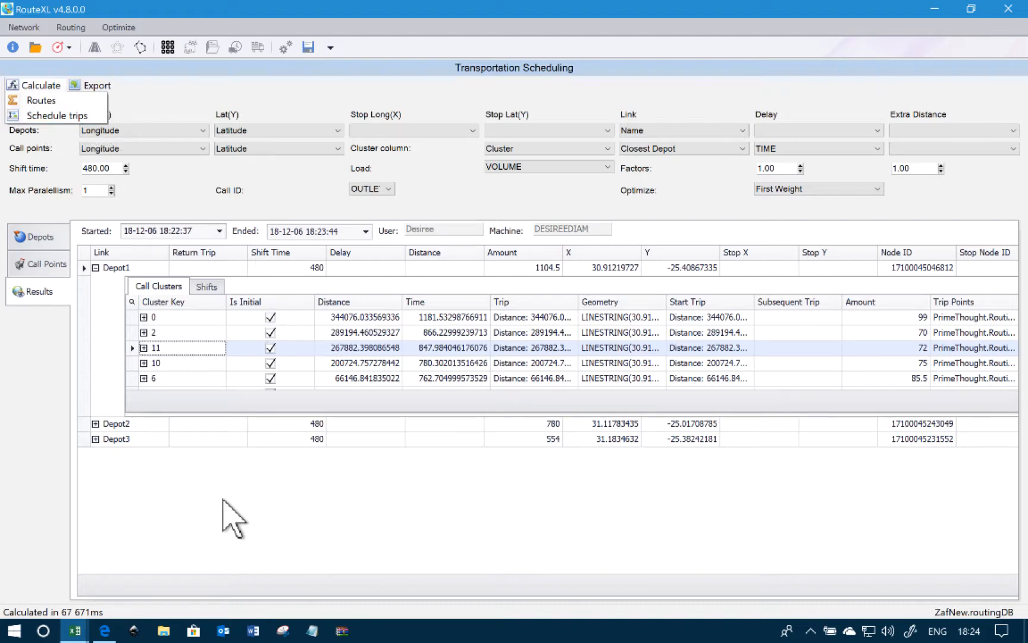
pyautogui.click(171, 494)
pyautogui.click(95, 423)
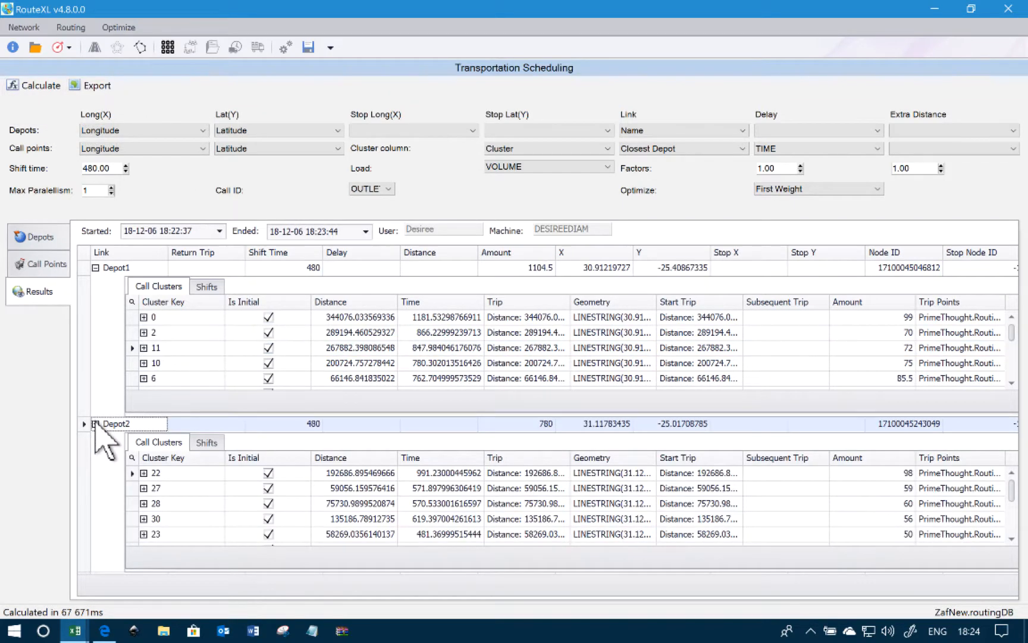
pyautogui.click(143, 473)
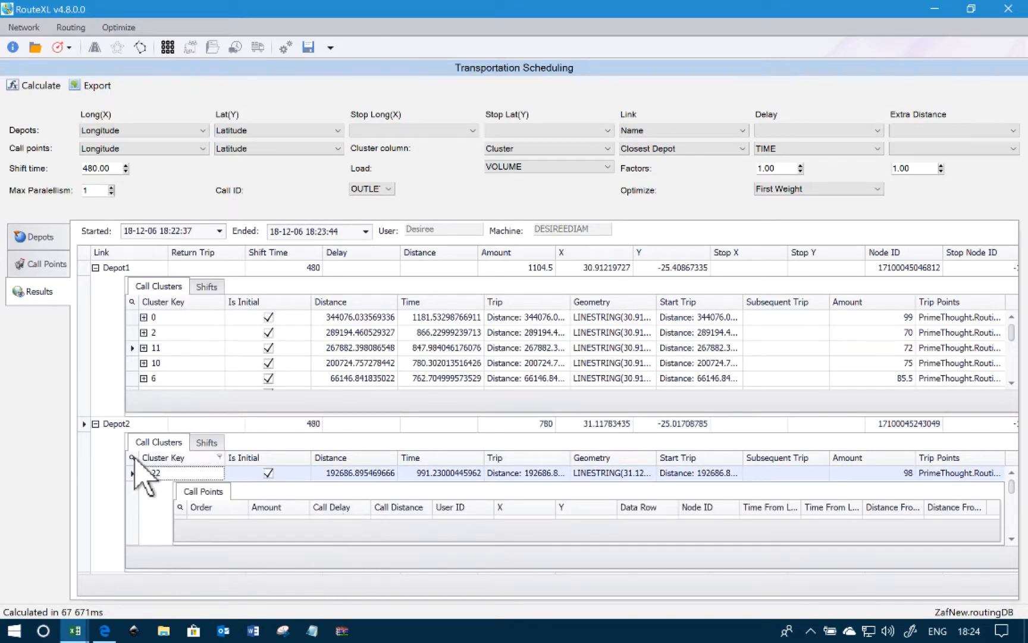
pyautogui.click(143, 473)
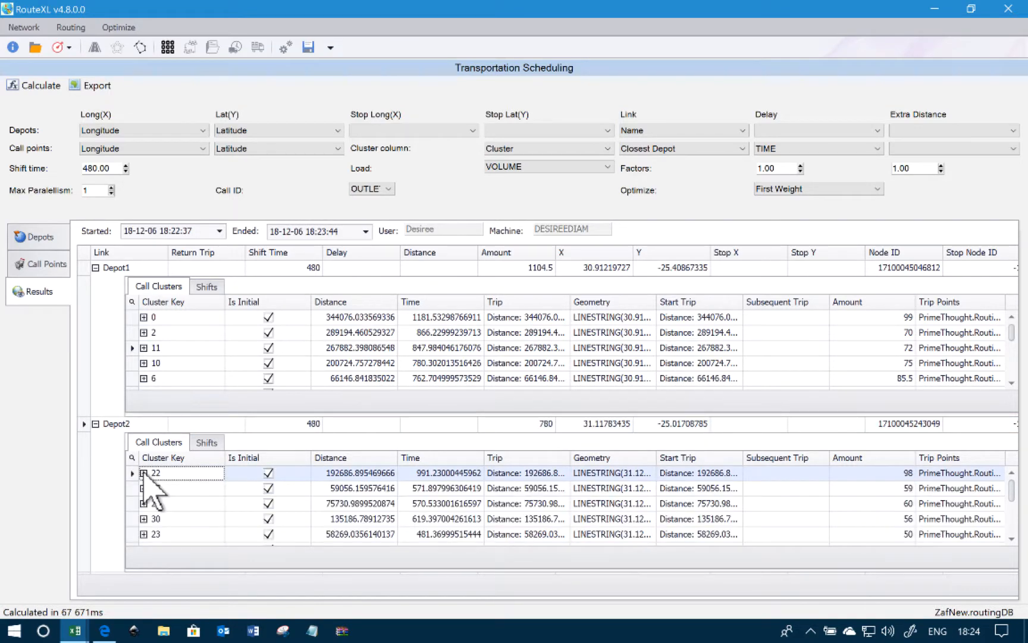
pyautogui.click(208, 443)
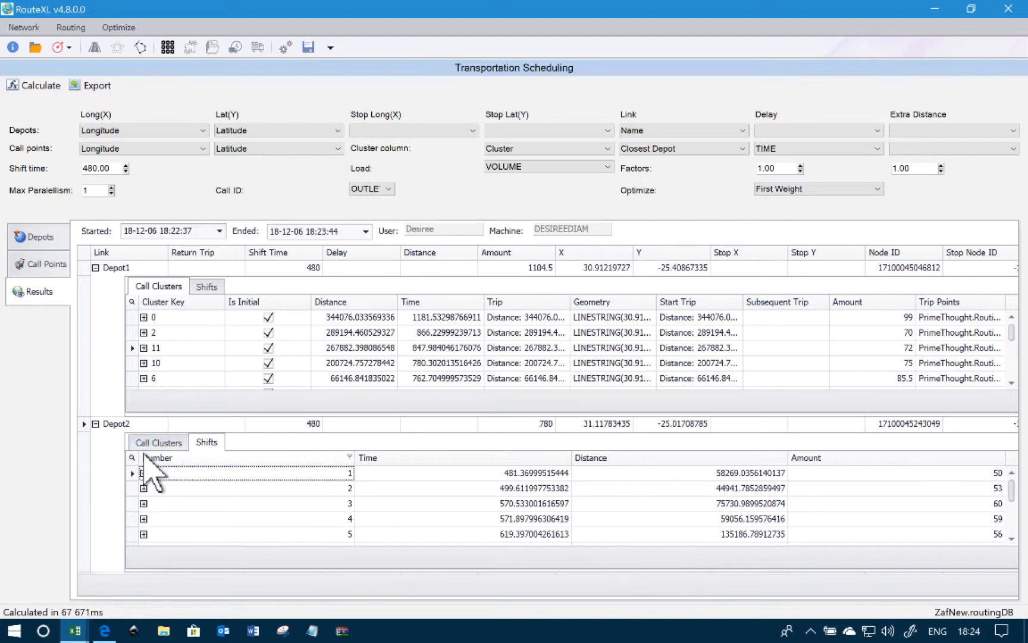
pyautogui.click(95, 424)
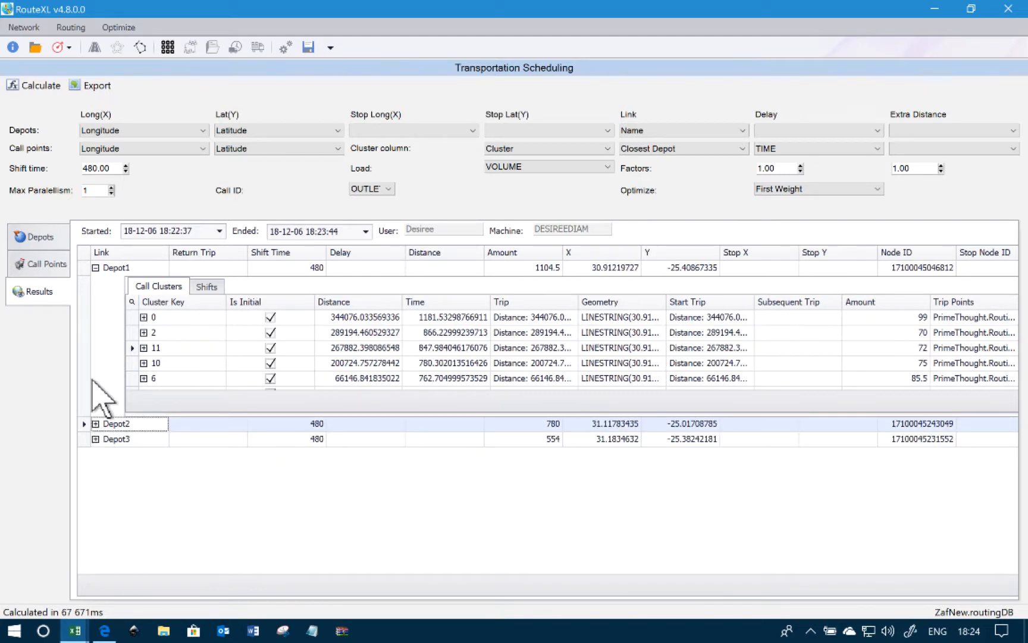
pyautogui.click(95, 268)
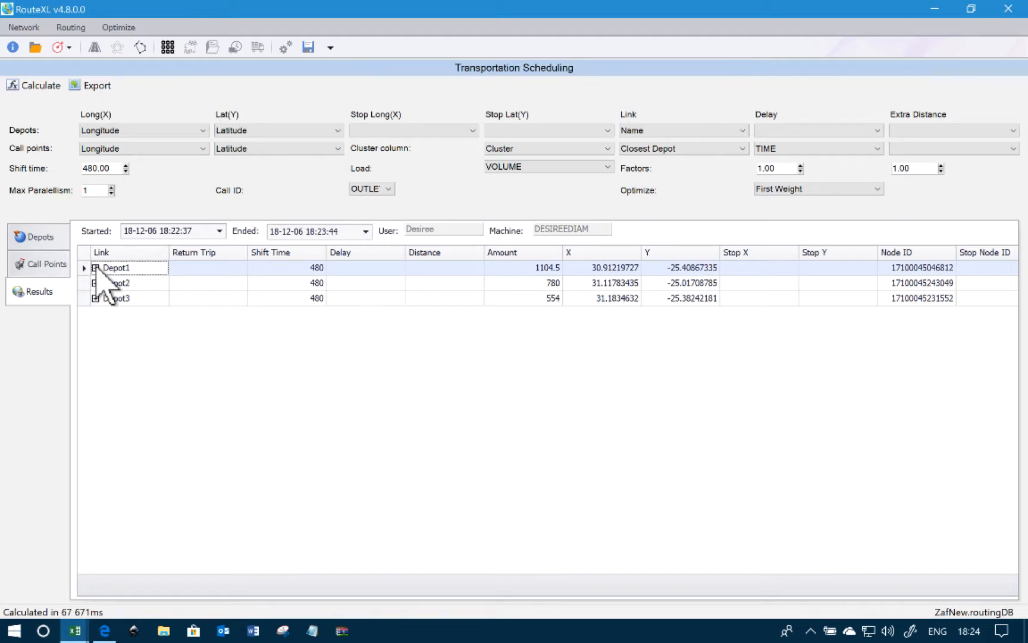
# Step: Export the scheduling results to the map as a route layer and a call points layer
pyautogui.click(83, 87)
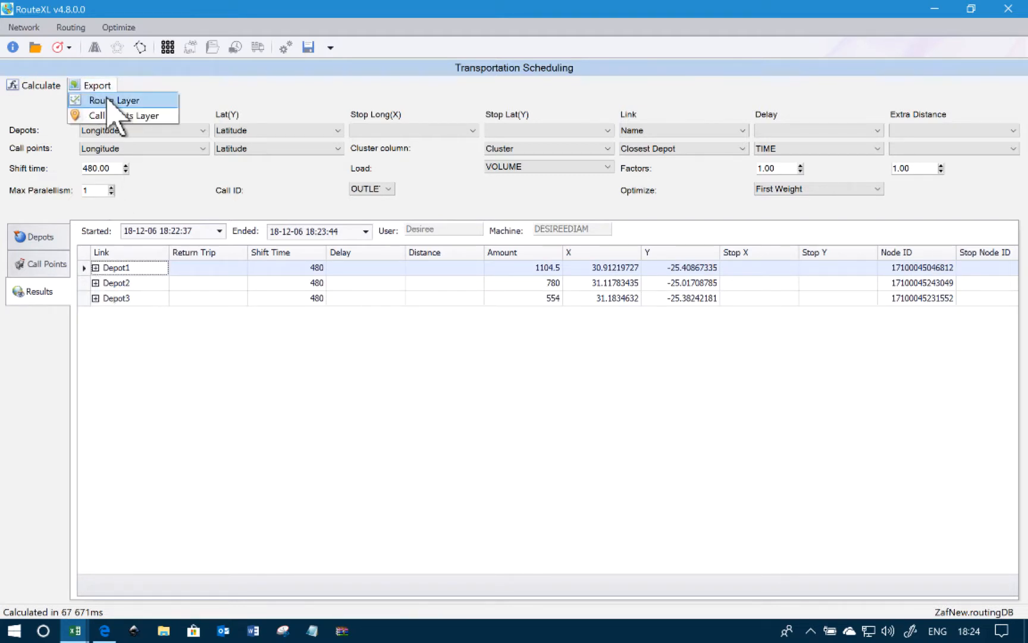
pyautogui.click(108, 100)
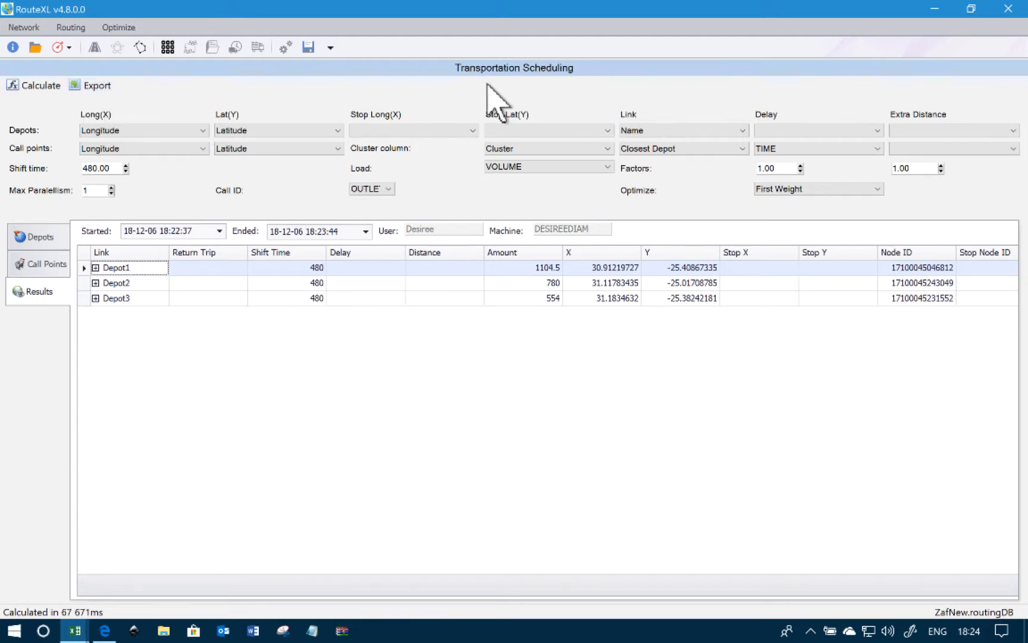
pyautogui.click(95, 86)
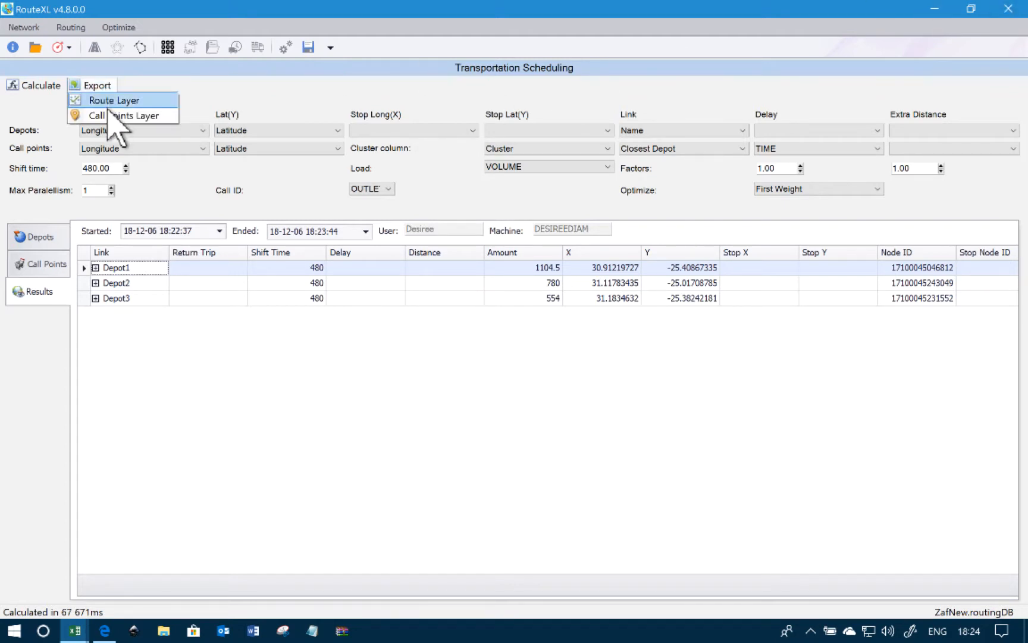
pyautogui.click(106, 115)
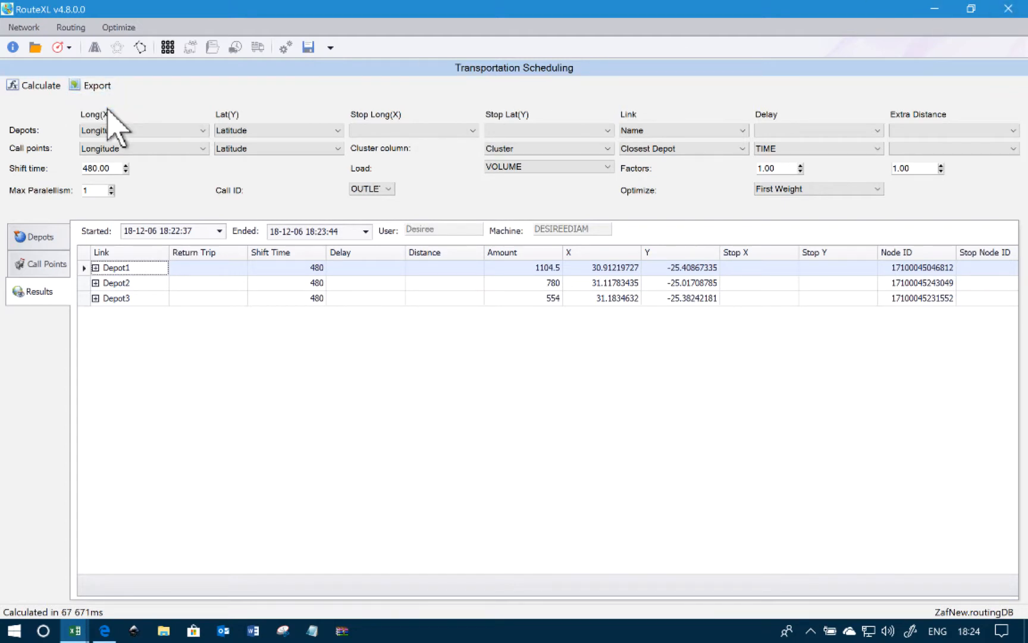
# Step: Shrink the scheduling window and move it off the map, and hide the Depots and Outlets layers
pyautogui.click(971, 8)
pyautogui.moveTo(714, 128); pyautogui.dragTo(231, 55)
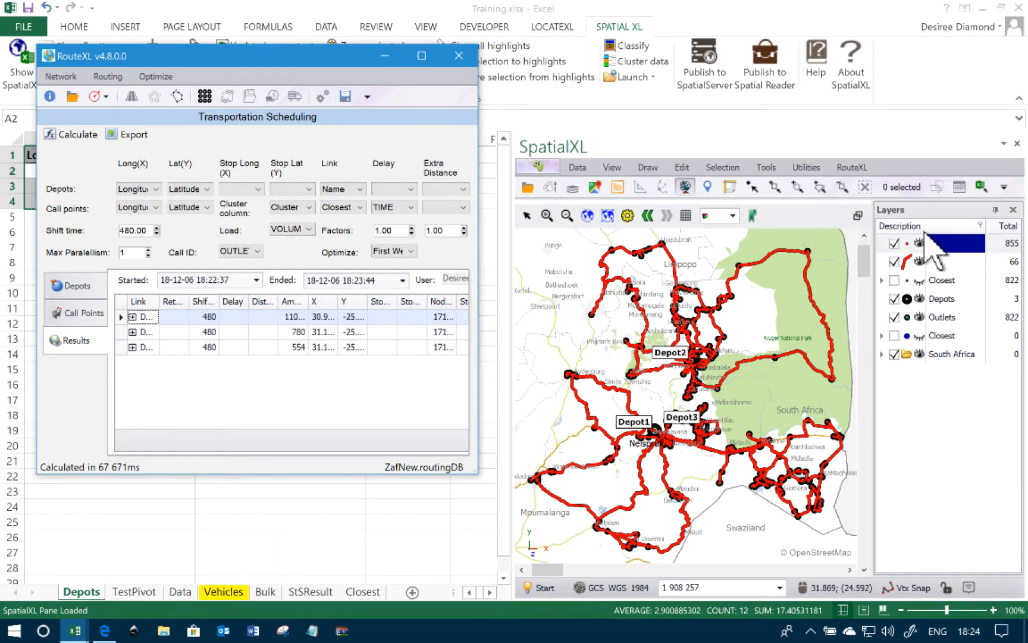
pyautogui.click(894, 298)
pyautogui.click(894, 317)
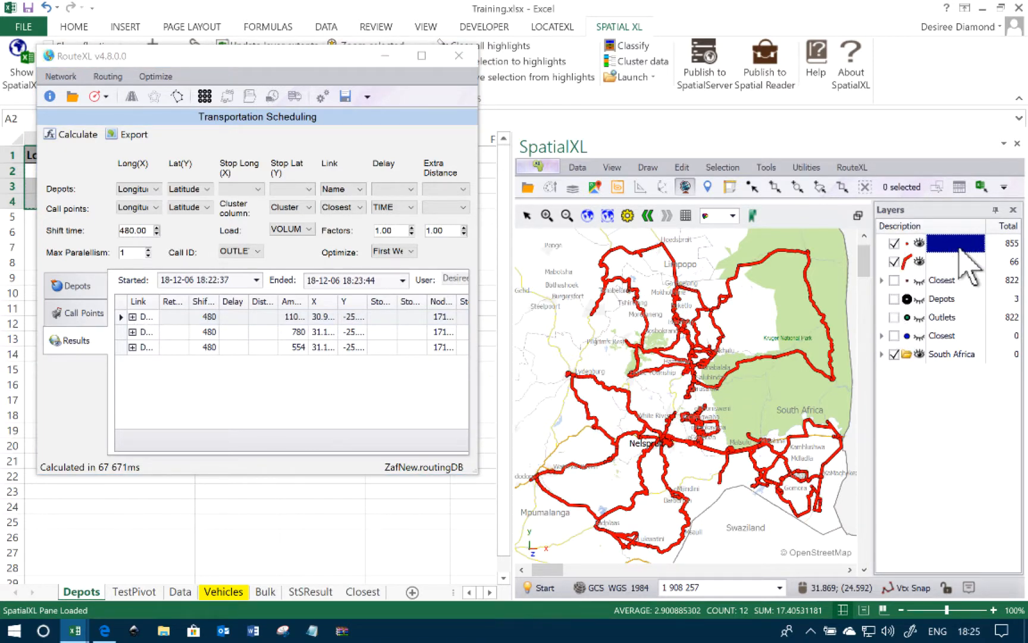
# Step: Colour the exported route layer thematically by the Cluster column, with a unique colour for each value
pyautogui.click(949, 260)
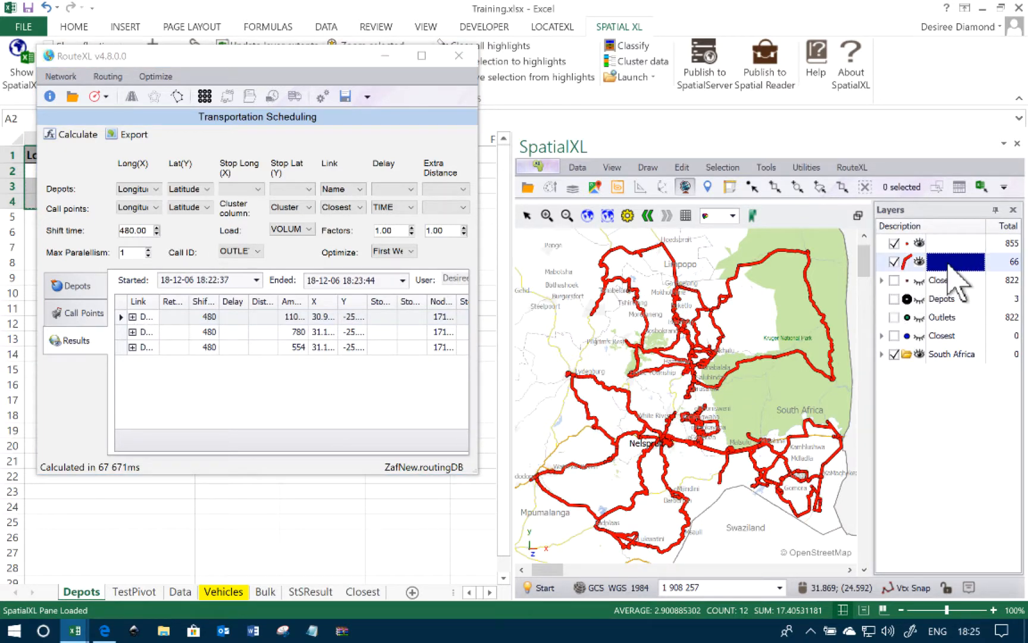
pyautogui.rightClick(949, 261)
pyautogui.click(951, 272)
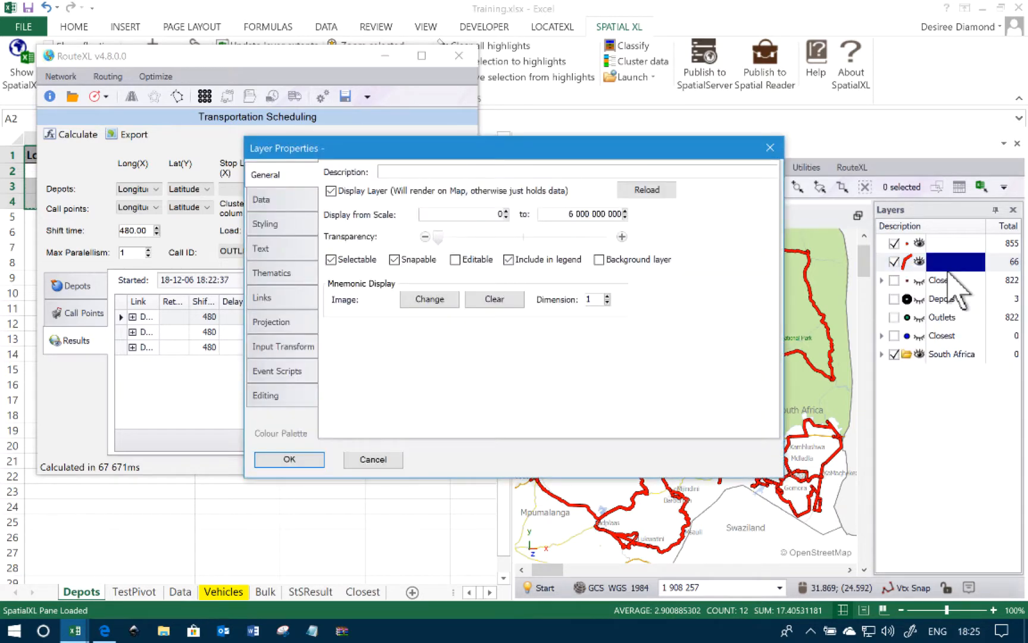
pyautogui.click(296, 276)
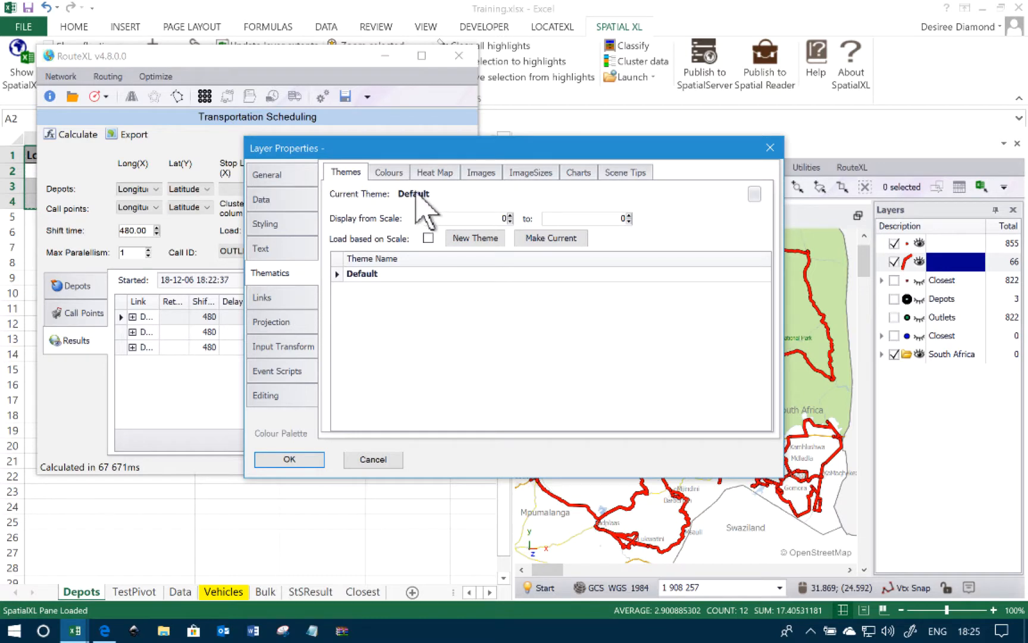
pyautogui.click(394, 174)
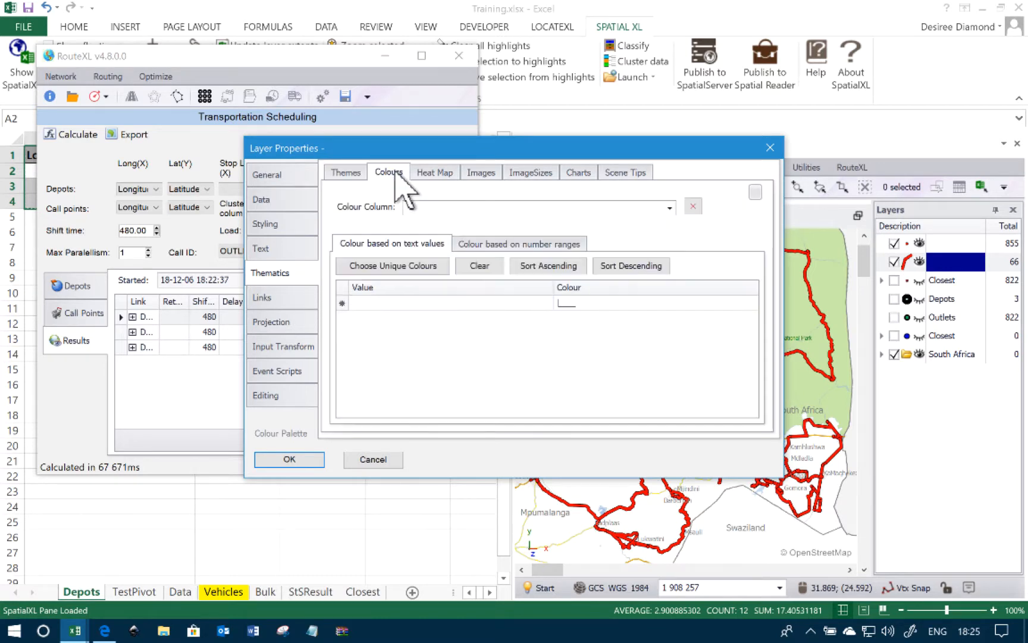
pyautogui.click(669, 208)
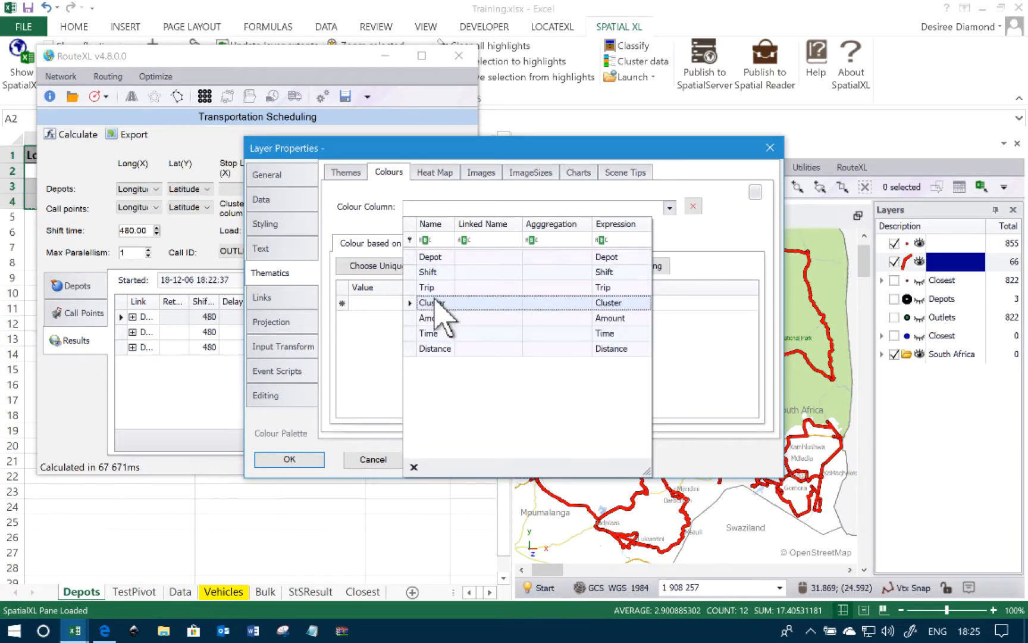
pyautogui.click(416, 303)
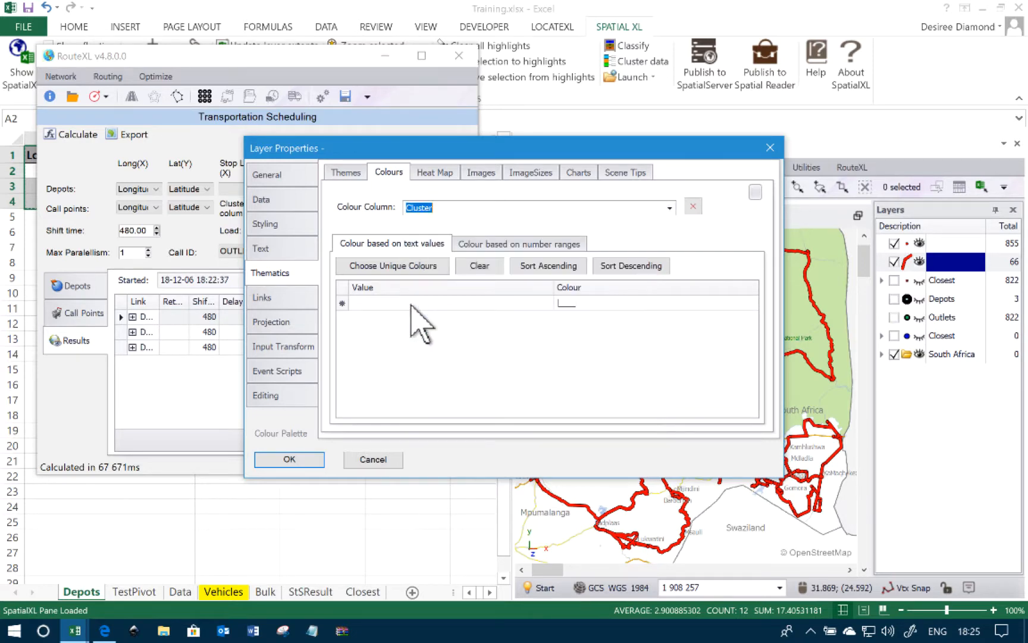
pyautogui.click(429, 267)
pyautogui.click(314, 458)
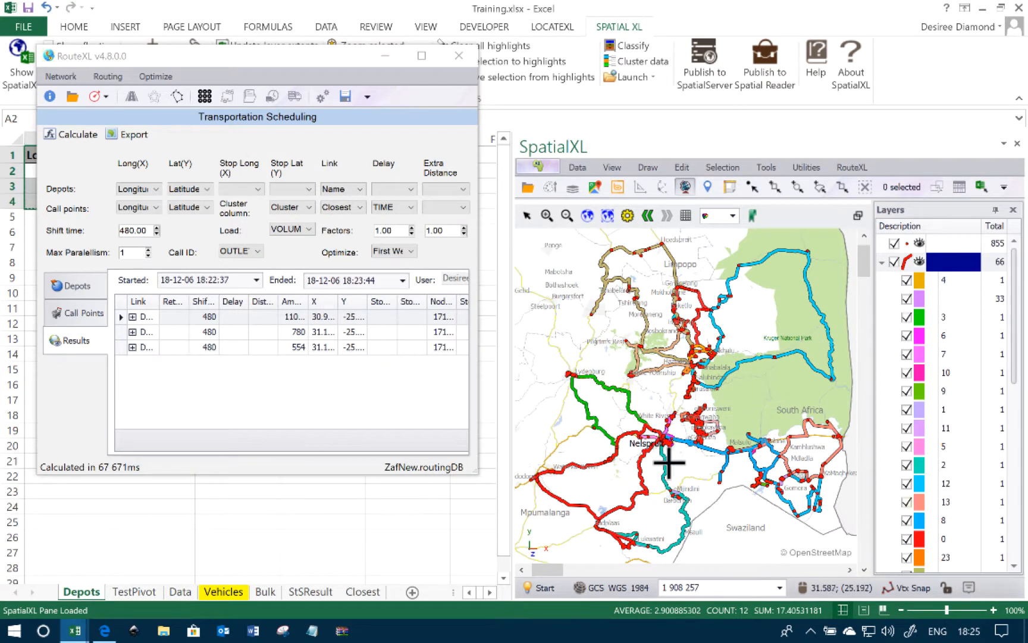
pyautogui.rightClick(970, 271)
pyautogui.click(652, 514)
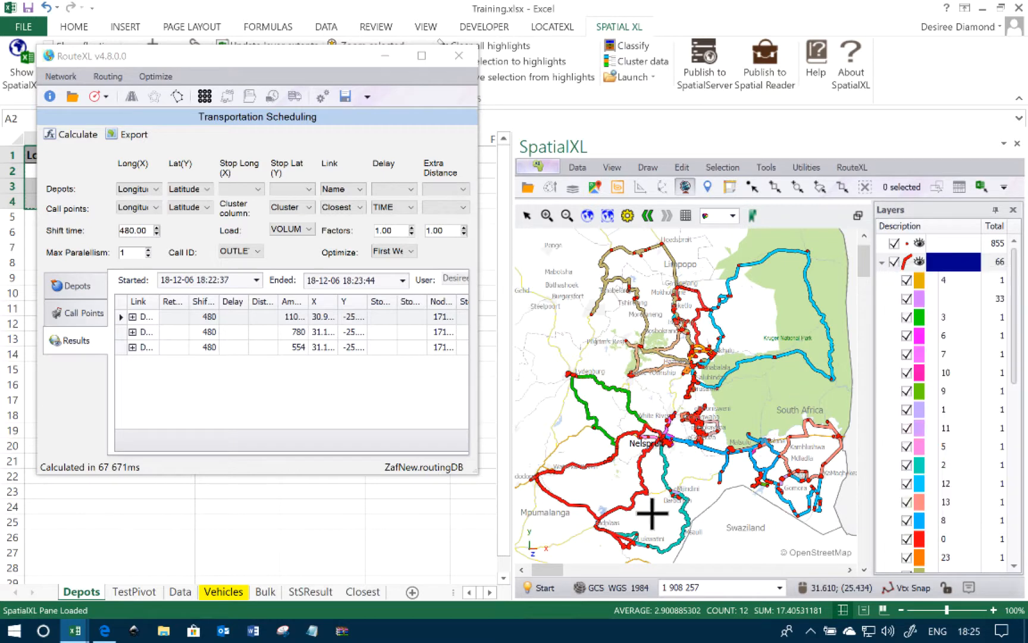
# Step: Recolour the exported route layer thematically by the Shift column, with a unique colour for each value
pyautogui.click(544, 588)
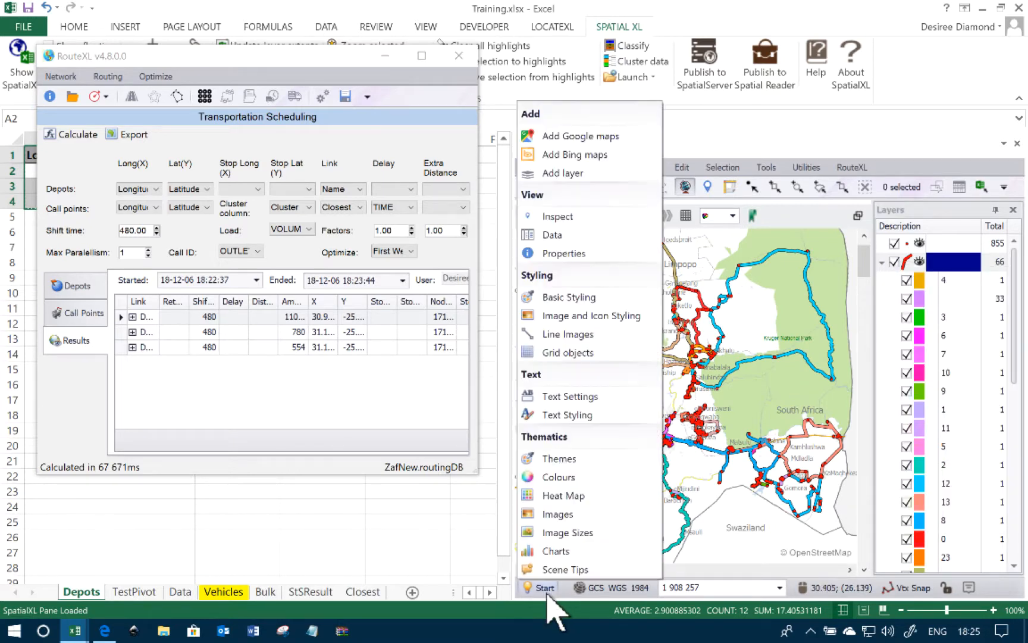
pyautogui.click(552, 477)
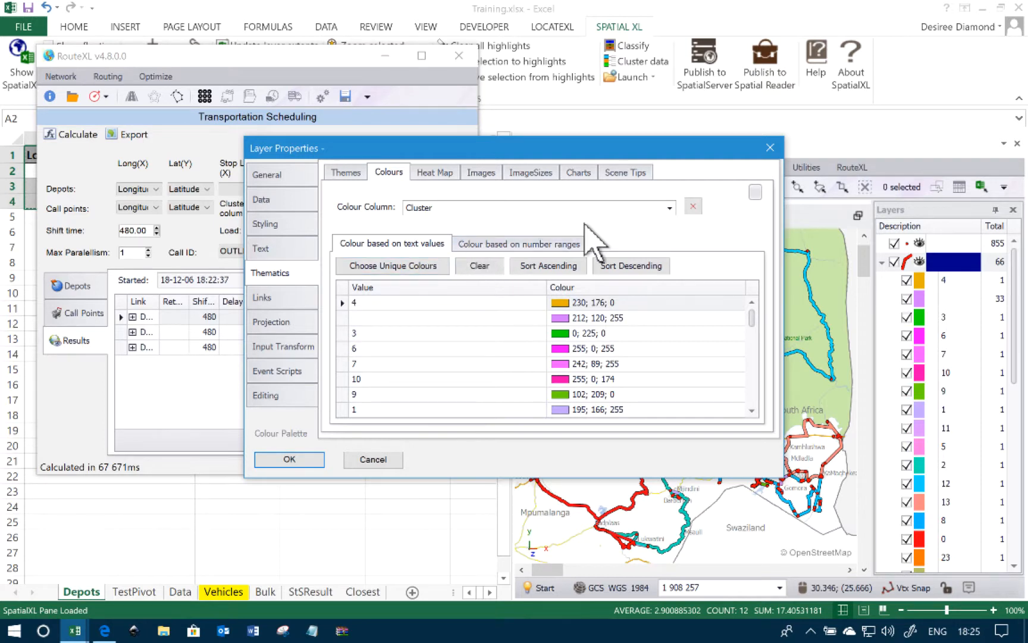
pyautogui.click(670, 208)
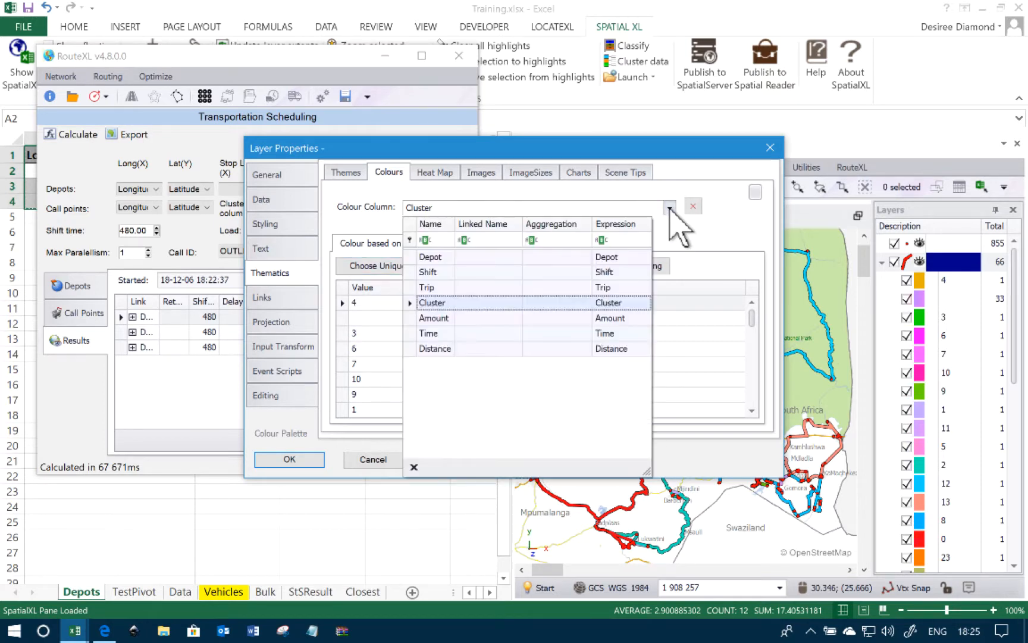
pyautogui.click(469, 272)
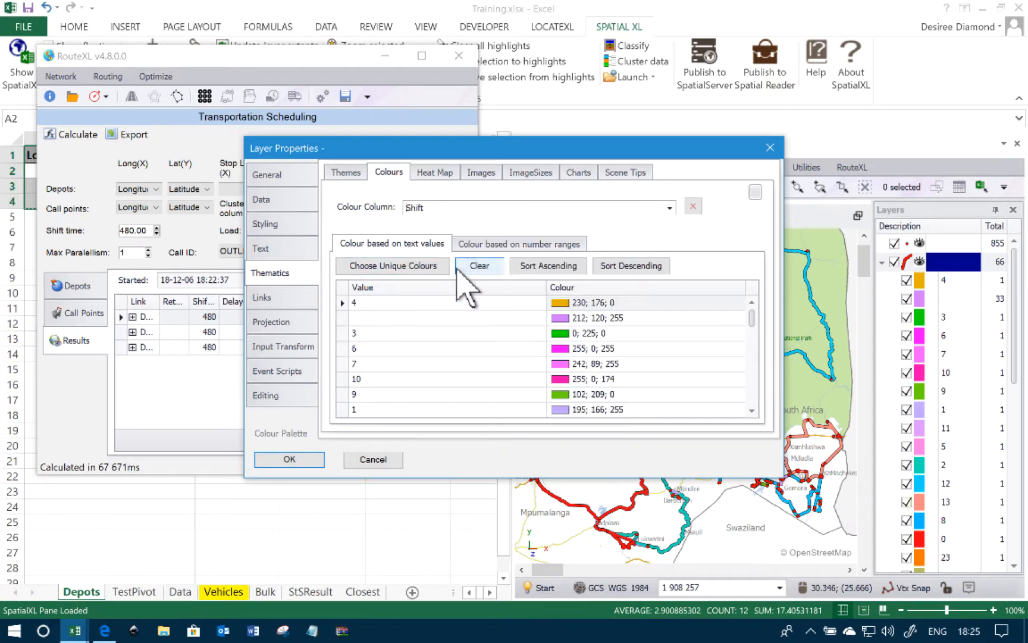
pyautogui.click(432, 269)
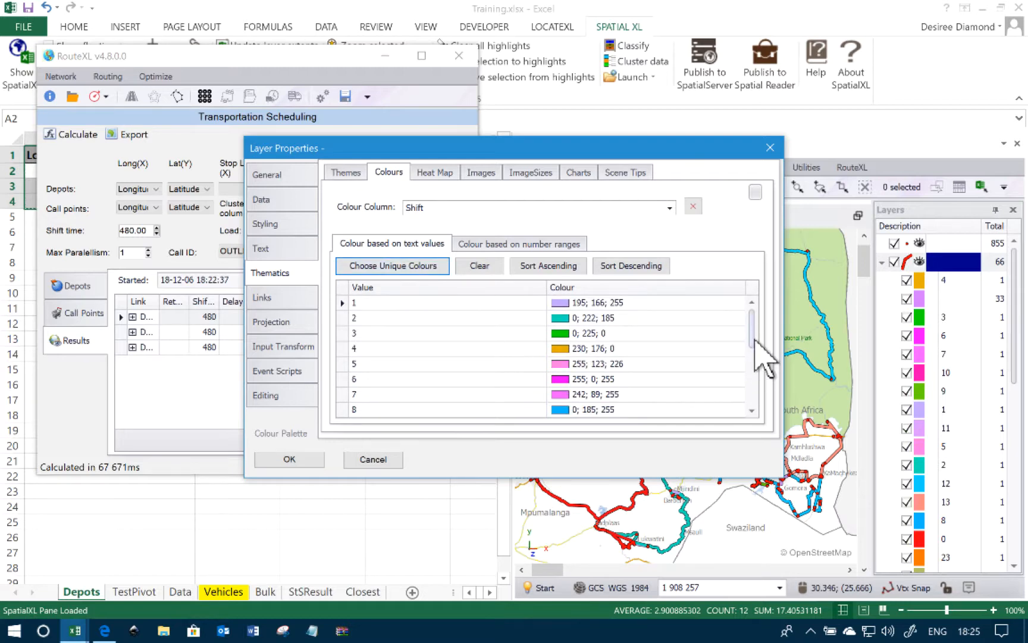
pyautogui.moveTo(751, 333); pyautogui.dragTo(622, 319)
pyautogui.click(298, 459)
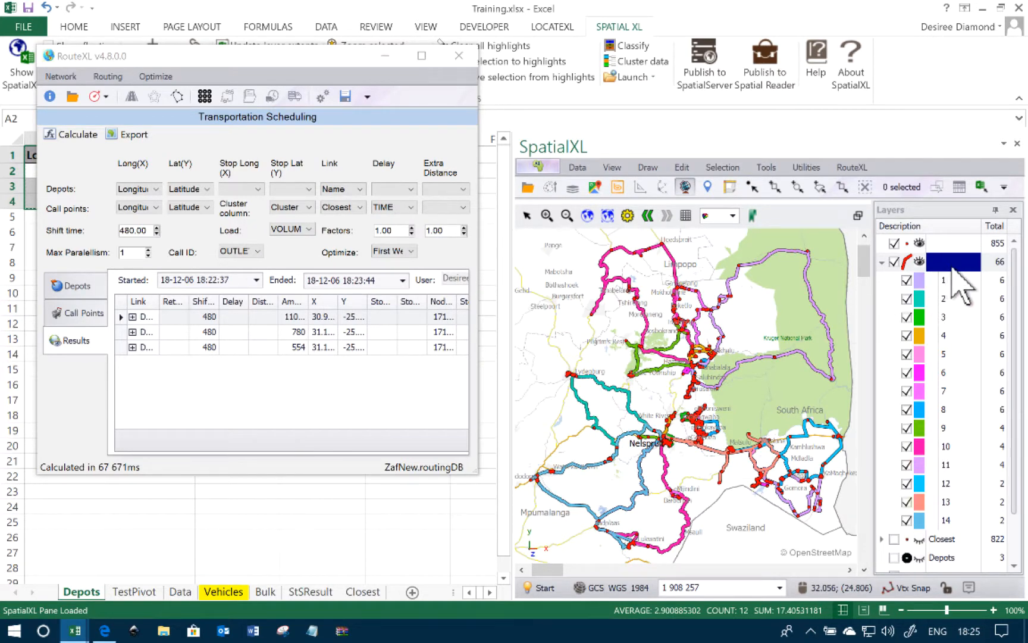
# Step: View the route layer's data filtered to Depot1, moving the table off the other windows, and close it
pyautogui.rightClick(898, 261)
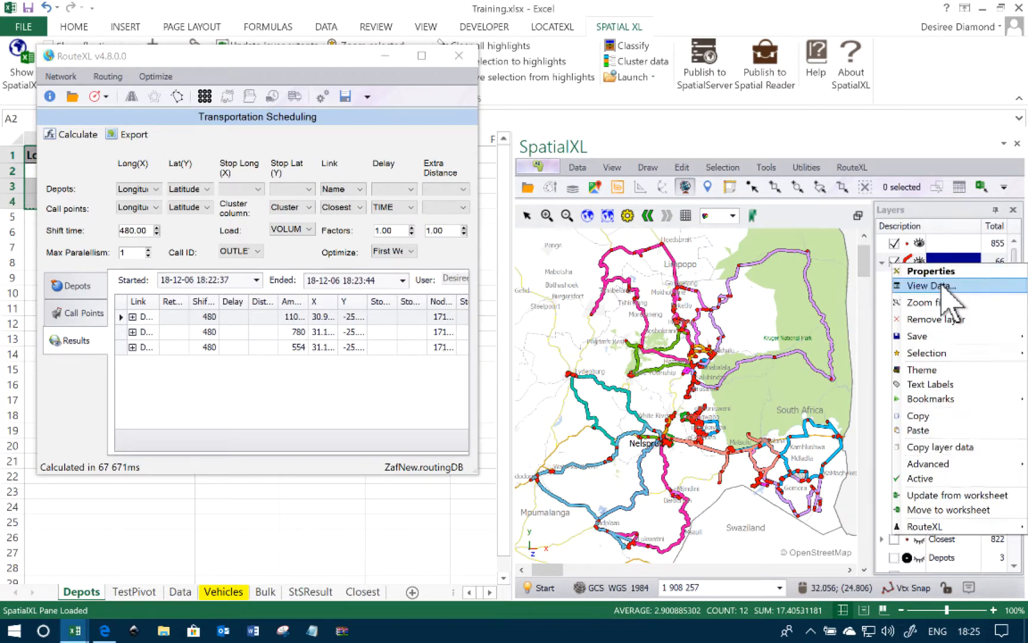
pyautogui.click(945, 285)
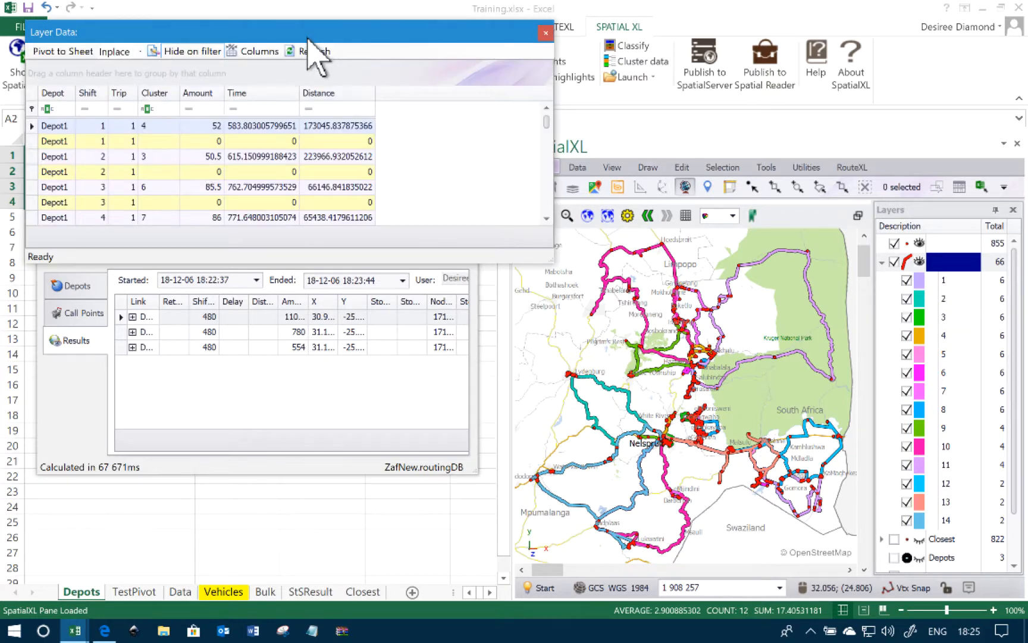
pyautogui.moveTo(312, 30); pyautogui.dragTo(649, 117)
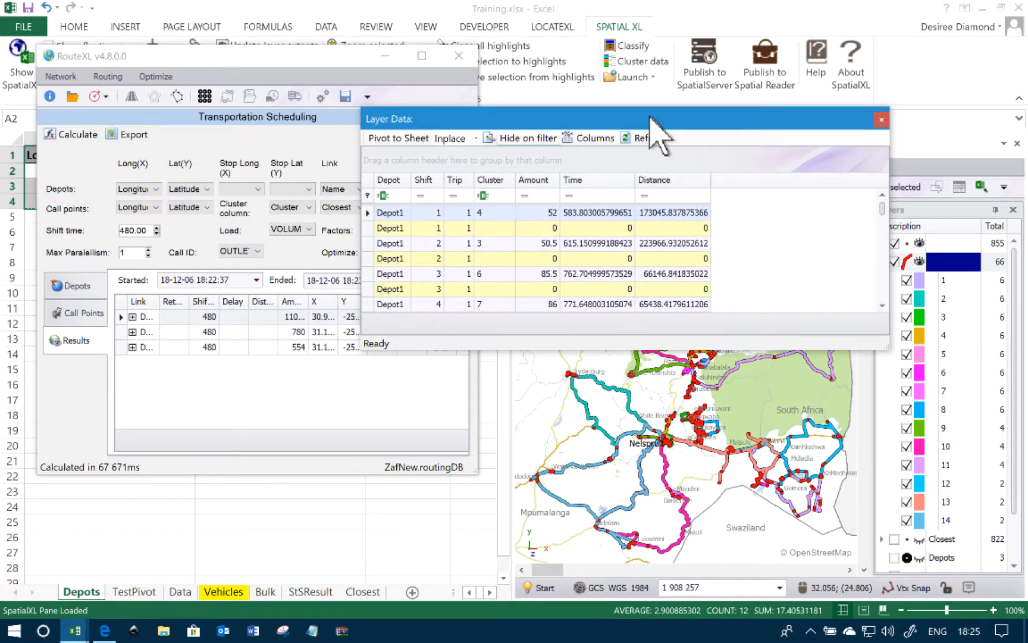
pyautogui.click(407, 179)
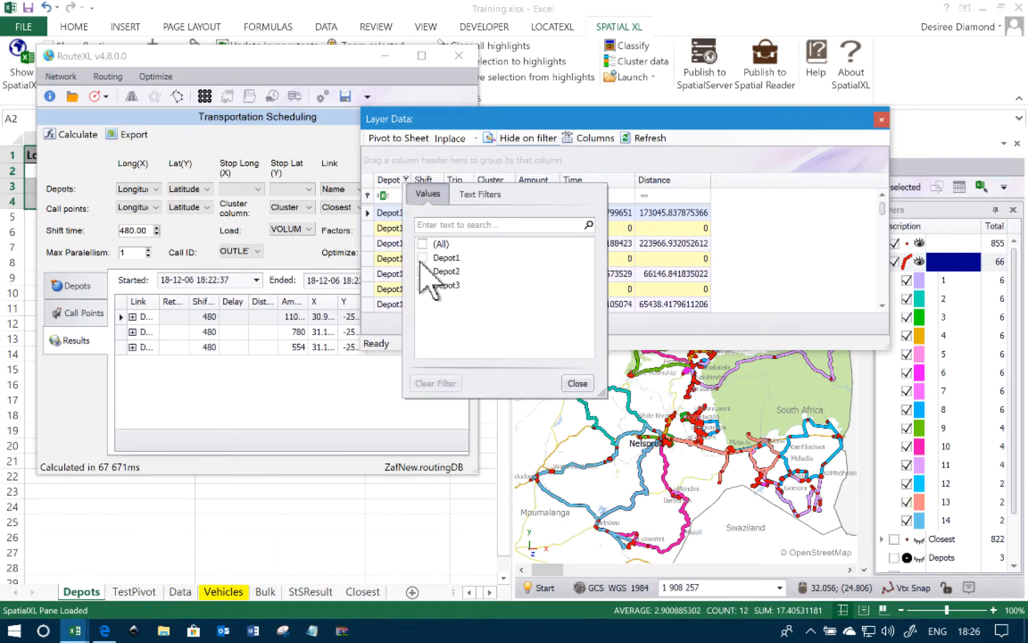
pyautogui.click(423, 258)
pyautogui.click(578, 382)
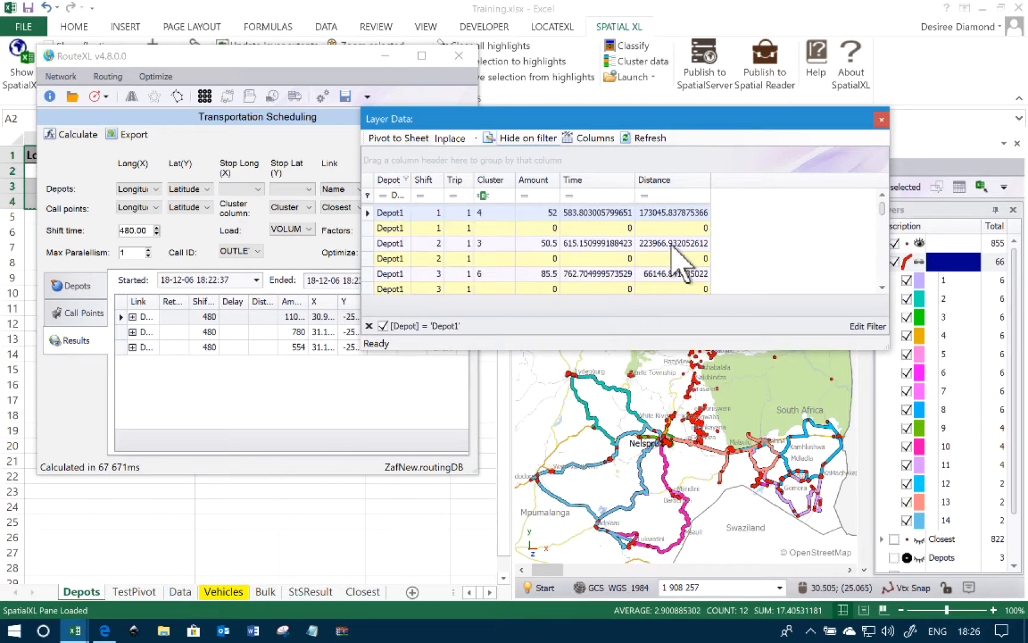
pyautogui.click(881, 121)
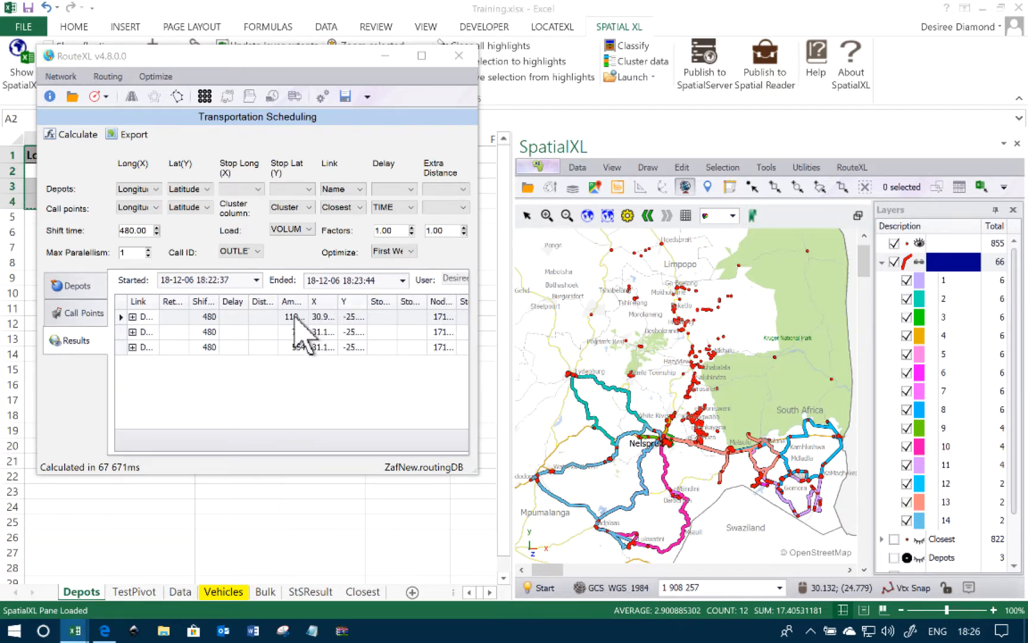
# Step: Close the scheduling window and the training workbook, and open the TransportationSchedulingDemo.xlsx workbook from the desktop
pyautogui.click(133, 316)
pyautogui.click(459, 56)
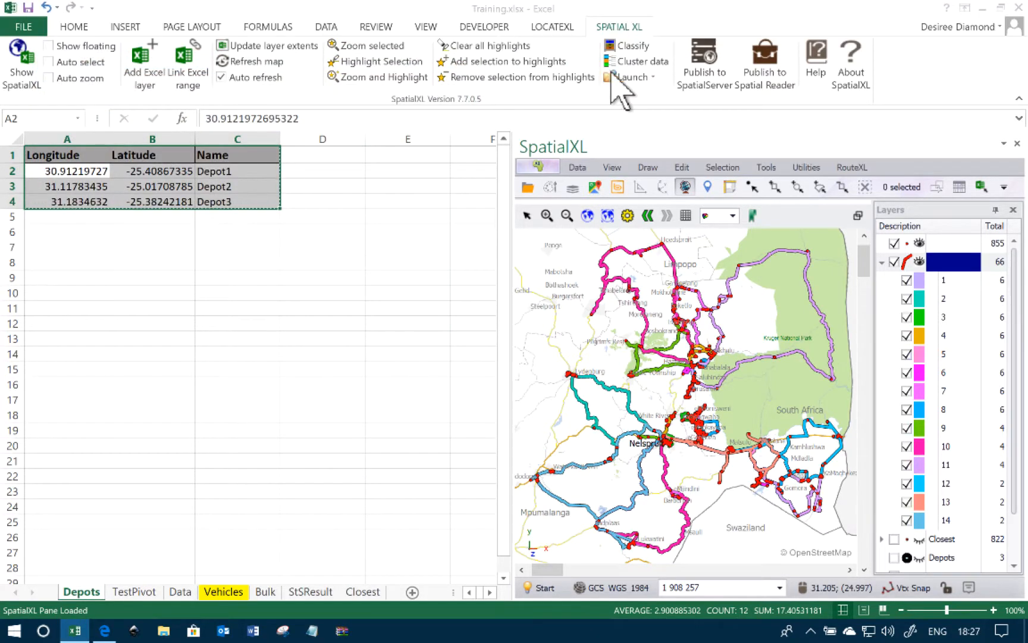
pyautogui.click(1017, 8)
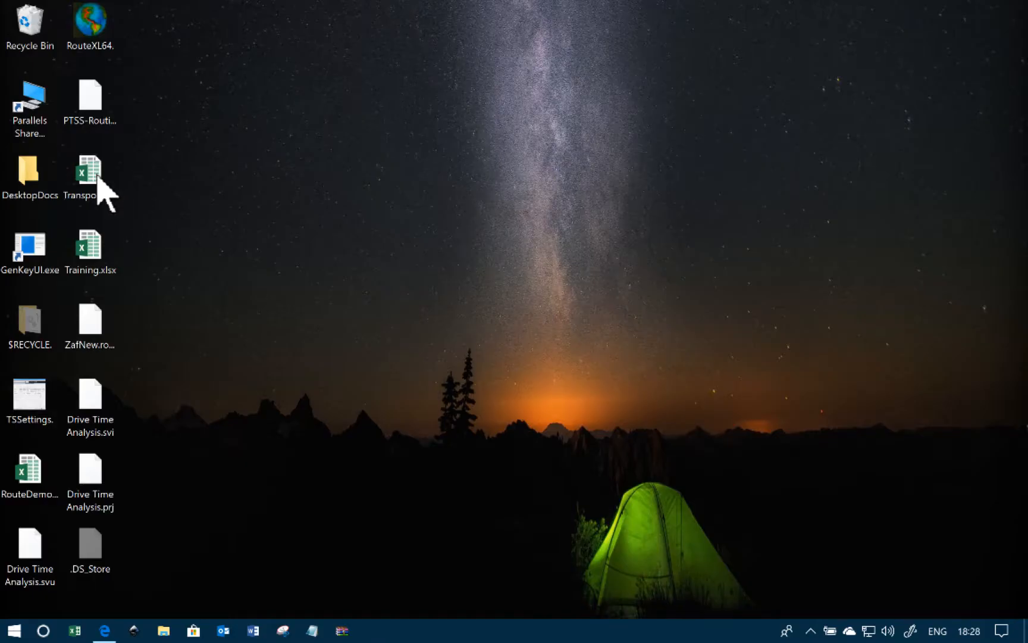
pyautogui.click(92, 190)
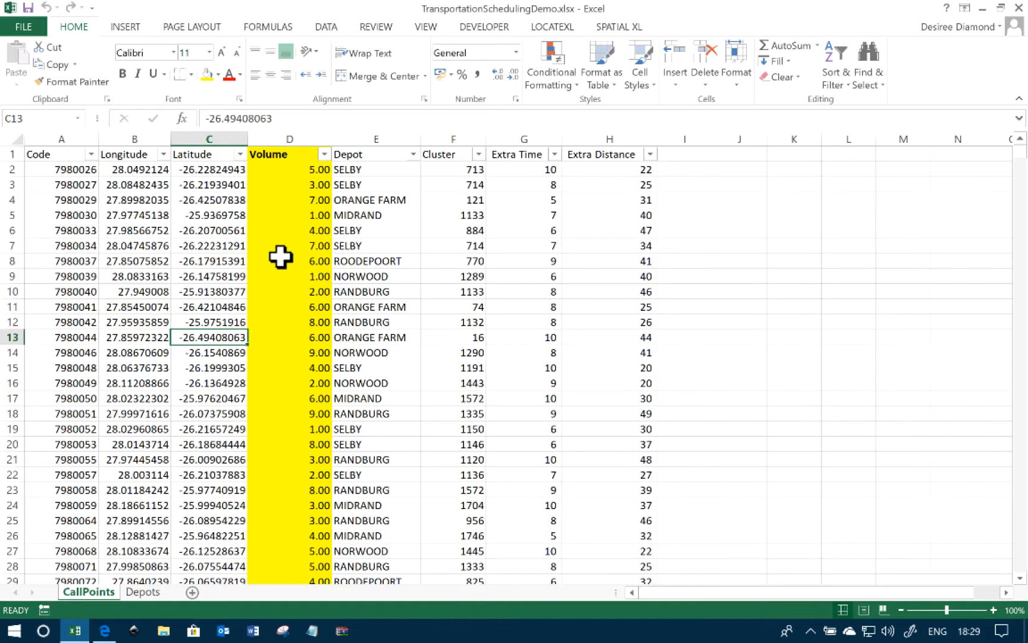
# Step: Look over the Volume and Depot columns of the CallPoints sheet and show the SpatialXL map pane
pyautogui.click(281, 257)
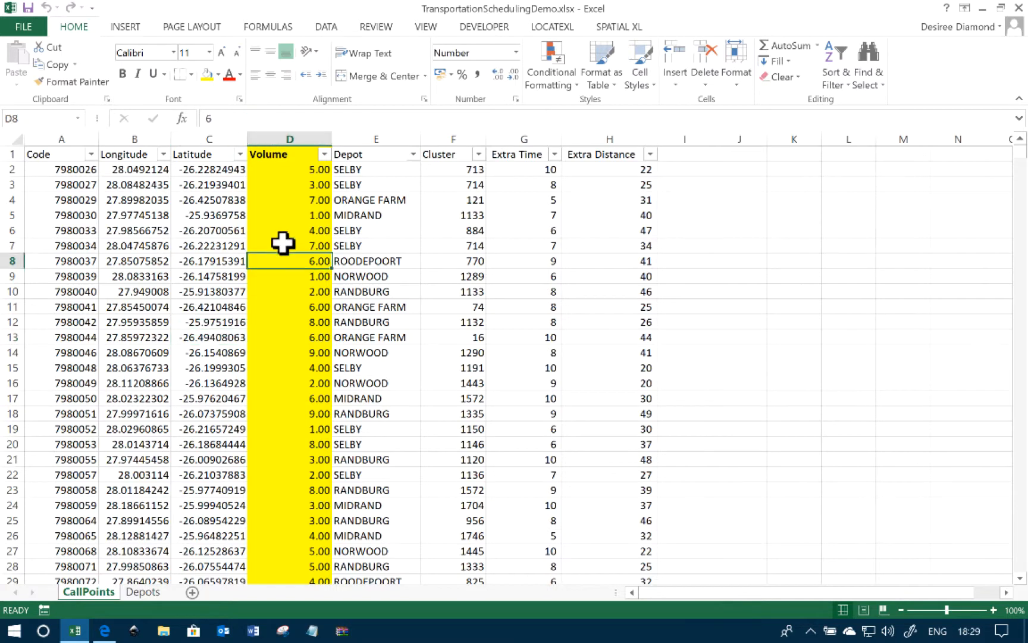
pyautogui.click(310, 210)
pyautogui.click(415, 199)
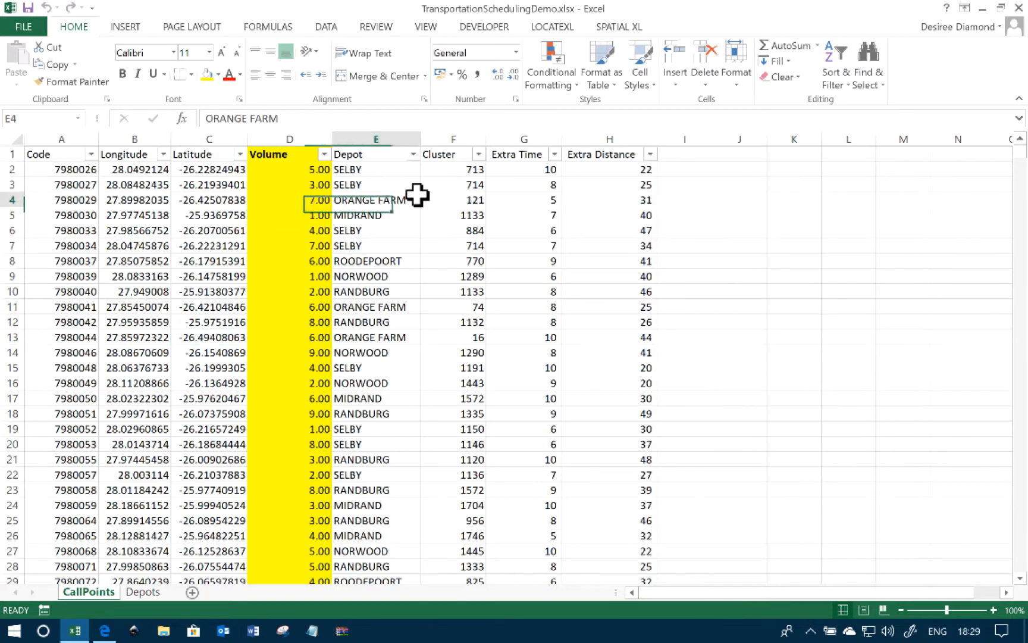
pyautogui.click(634, 27)
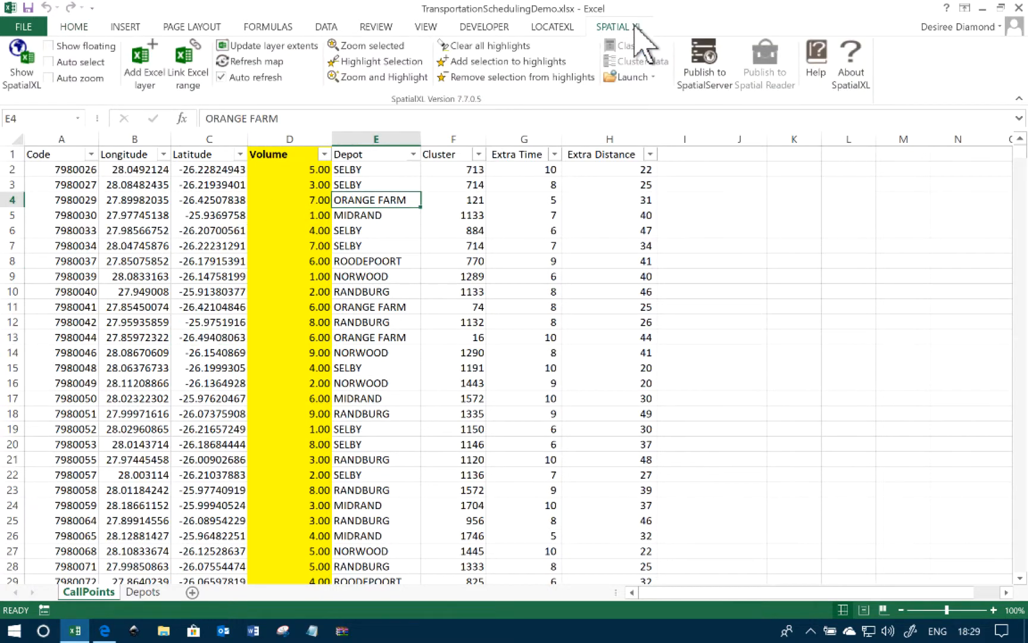
pyautogui.click(17, 77)
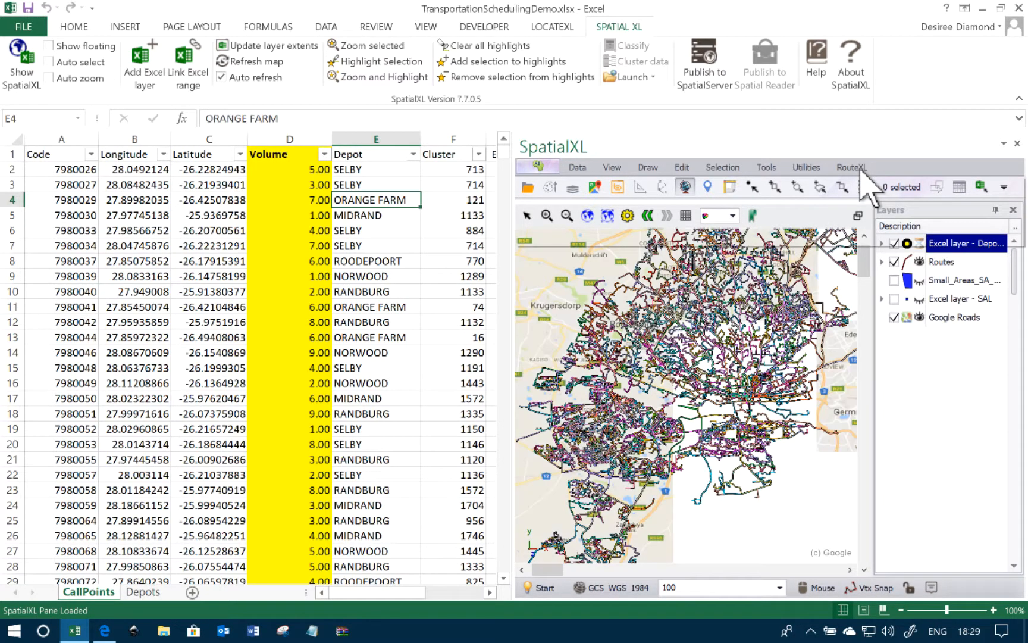
# Step: Open RouteXL from the map pane and start its Transportation Scheduling tool
pyautogui.rightClick(861, 169)
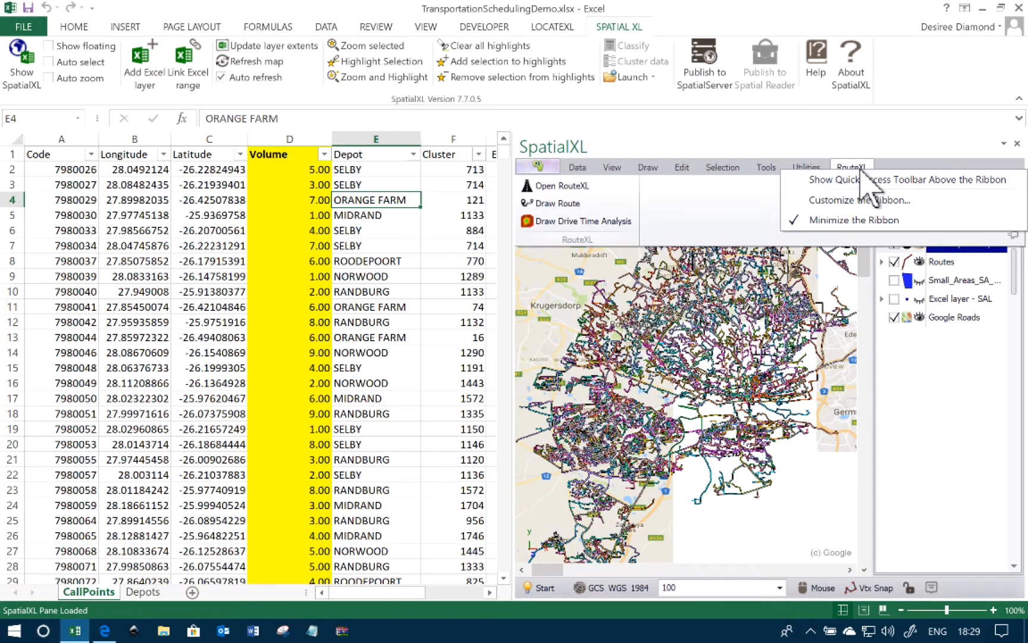
pyautogui.click(585, 185)
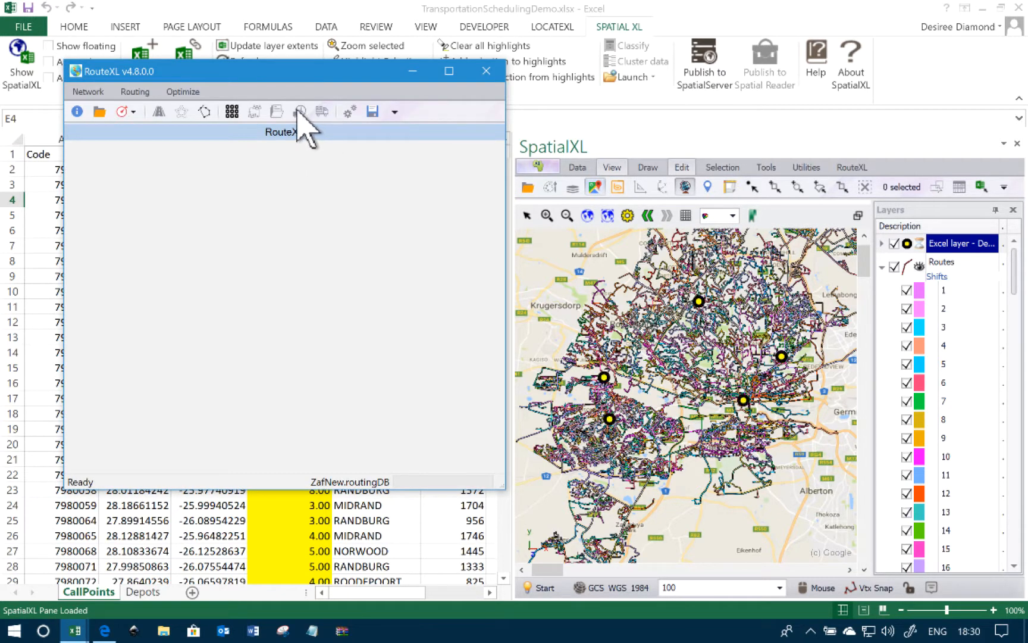
pyautogui.click(300, 111)
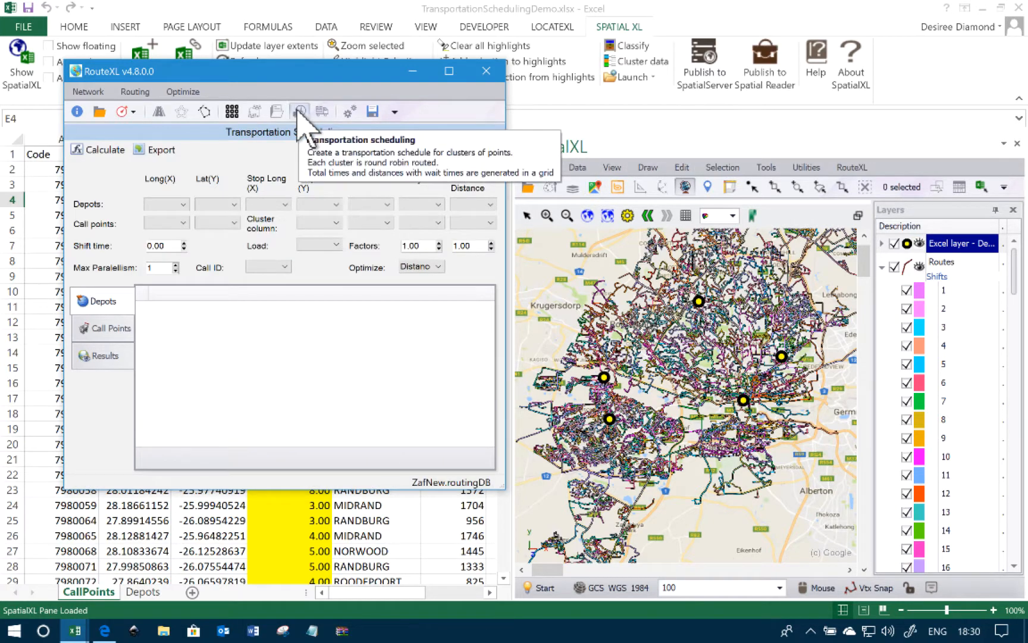
# Step: Copy the whole CallPoints table from the sheet and paste it into the scheduler's Call Points grid
pyautogui.click(110, 546)
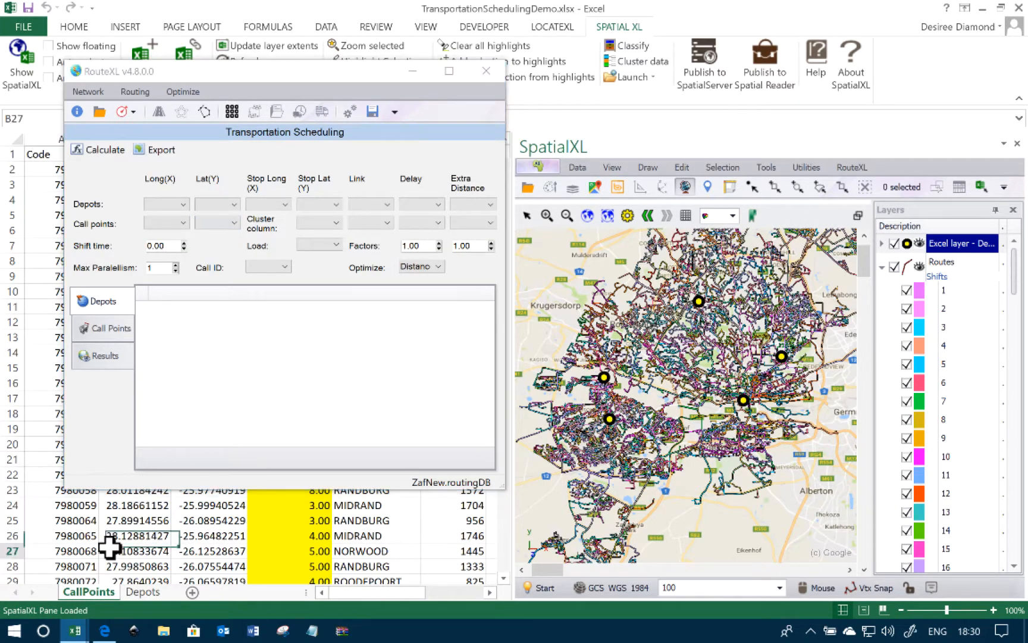
pyautogui.hotkey('ctrl', 'a')
pyautogui.rightClick(109, 547)
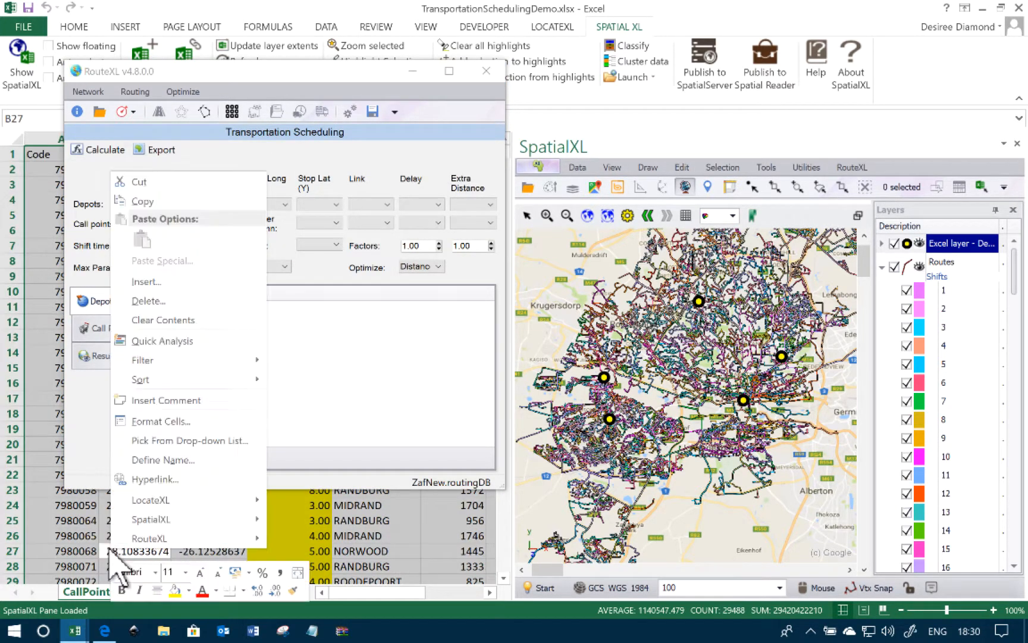
pyautogui.click(167, 203)
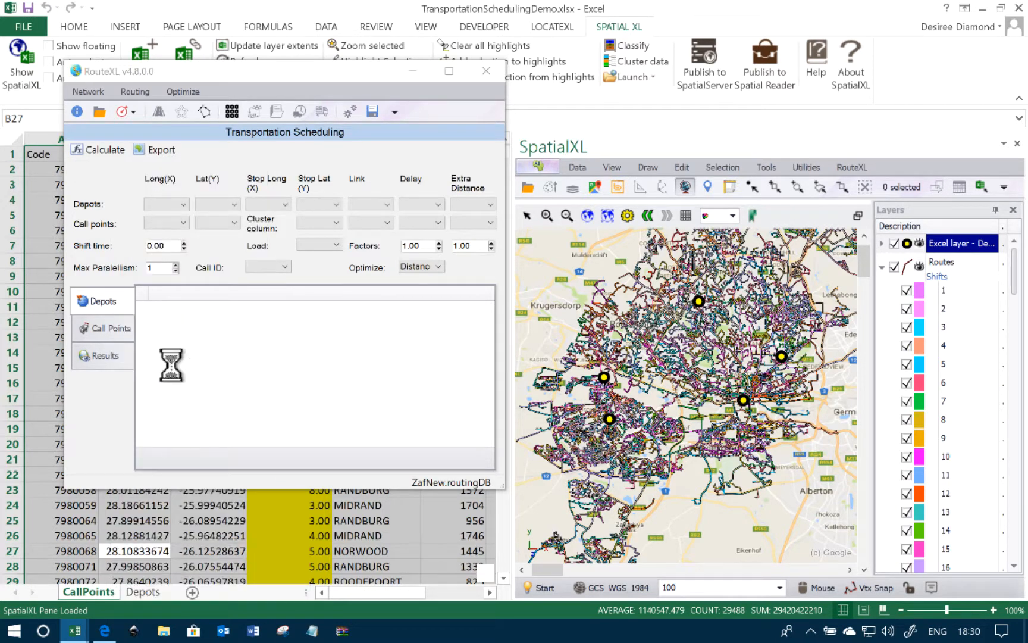
pyautogui.rightClick(178, 453)
pyautogui.click(114, 339)
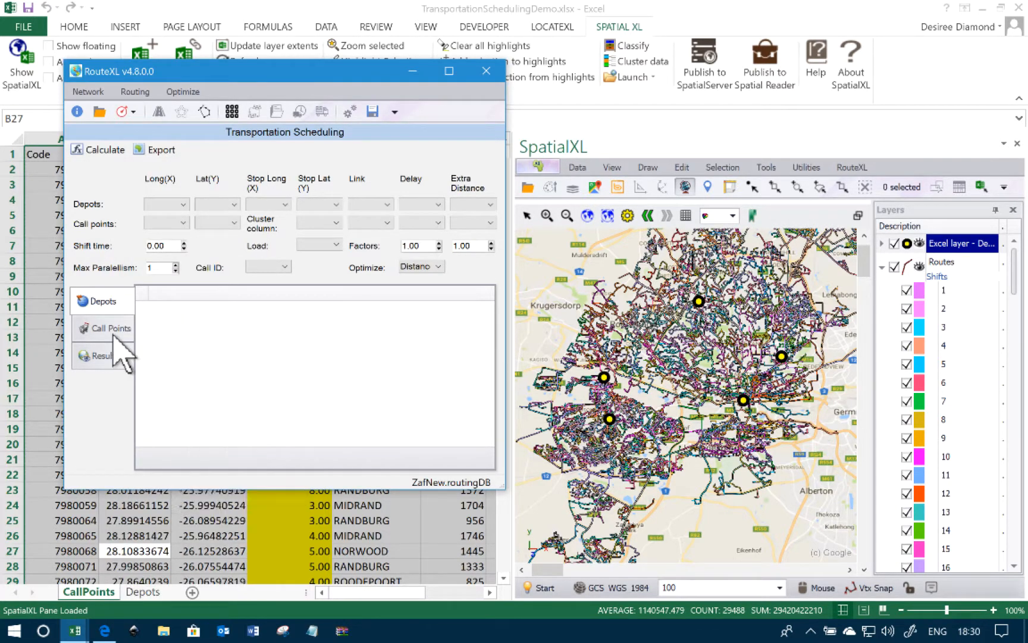
pyautogui.click(113, 338)
pyautogui.rightClick(210, 371)
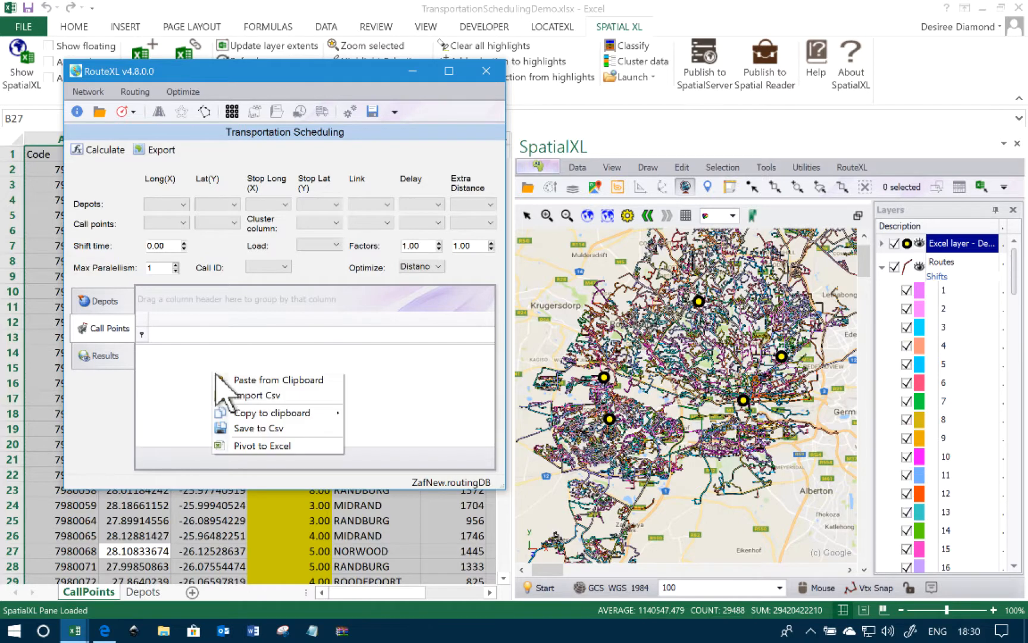
pyautogui.click(227, 381)
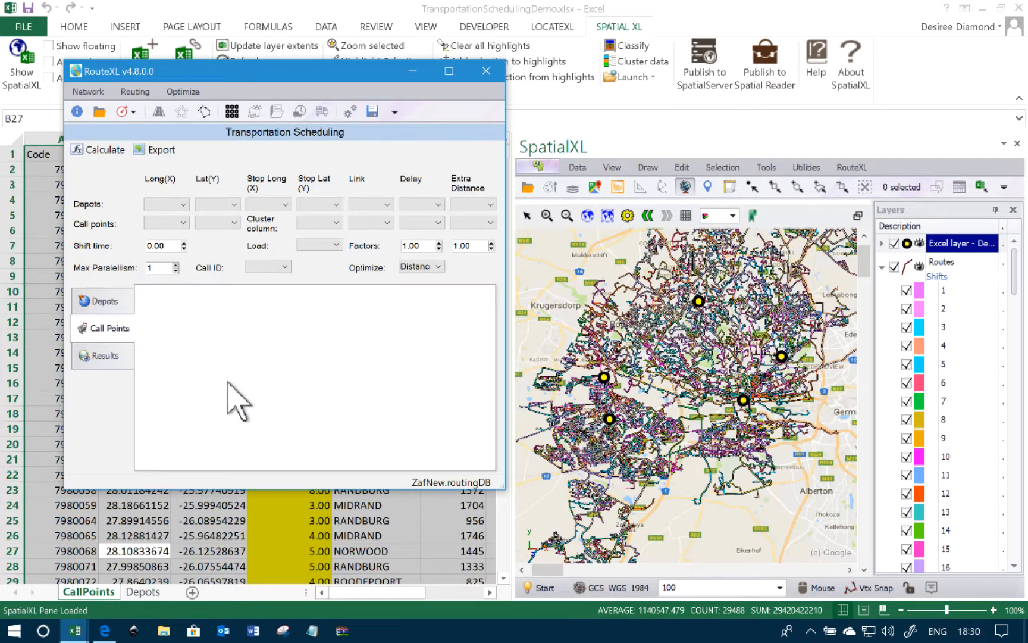
# Step: Copy the whole table on the Depots sheet and paste it into the scheduler's Depots grid
pyautogui.click(144, 592)
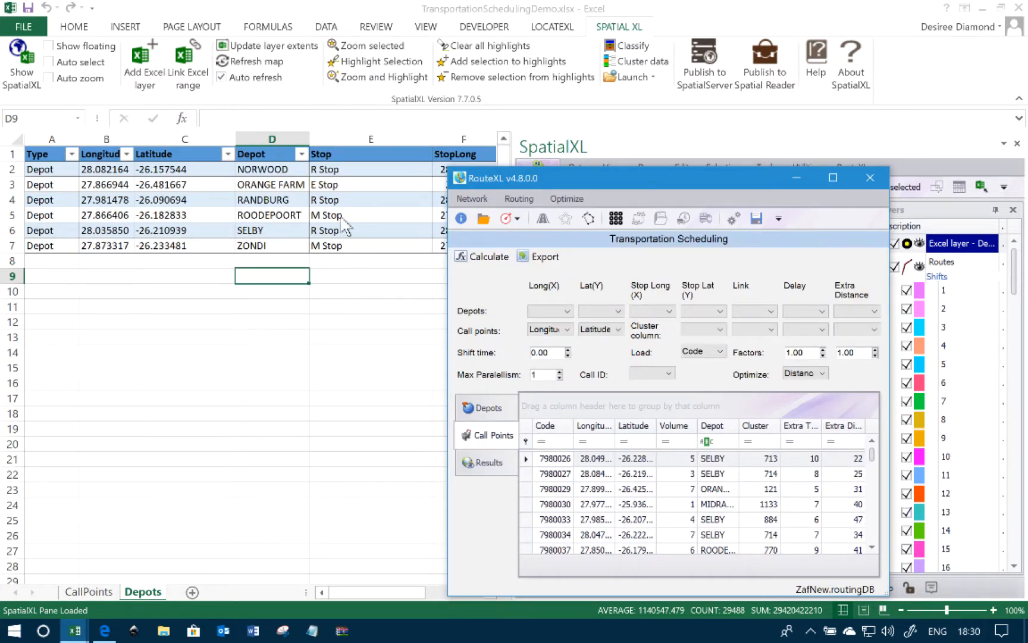
pyautogui.click(252, 213)
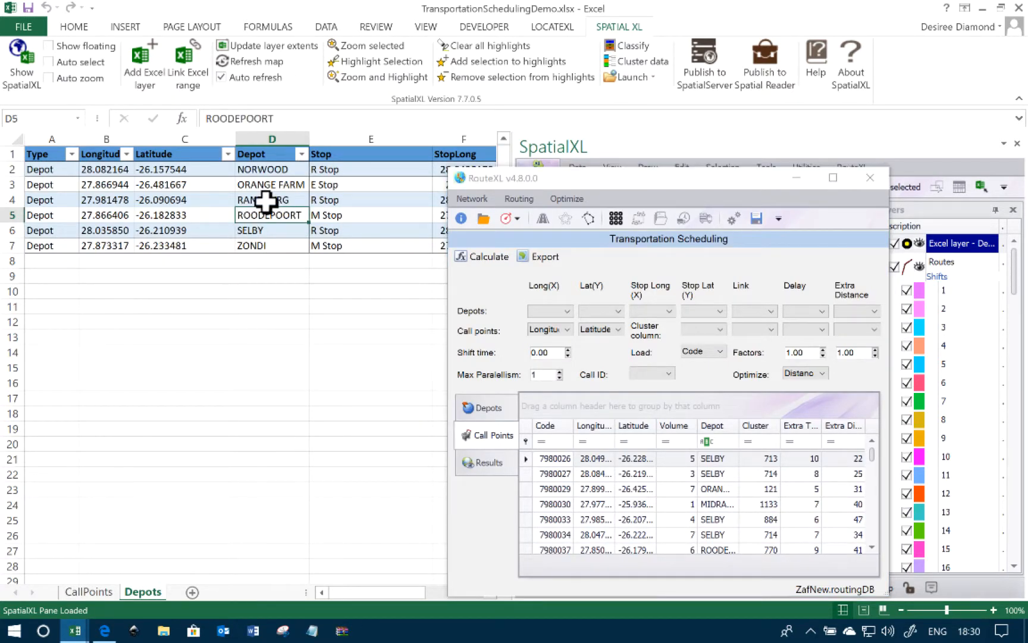
pyautogui.hotkey('ctrl', 'a')
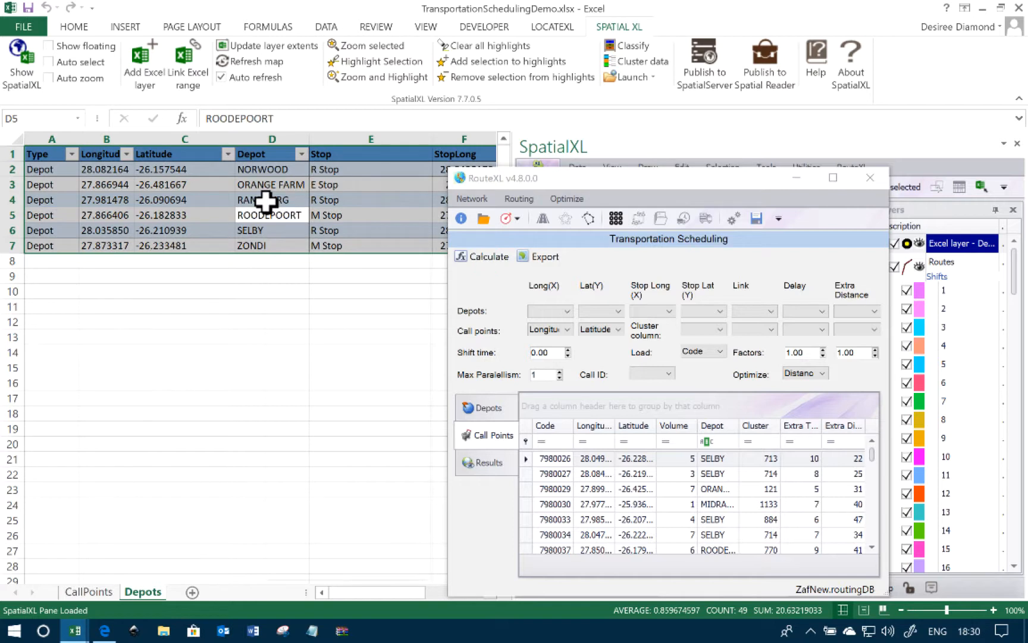
pyautogui.rightClick(266, 202)
pyautogui.click(295, 221)
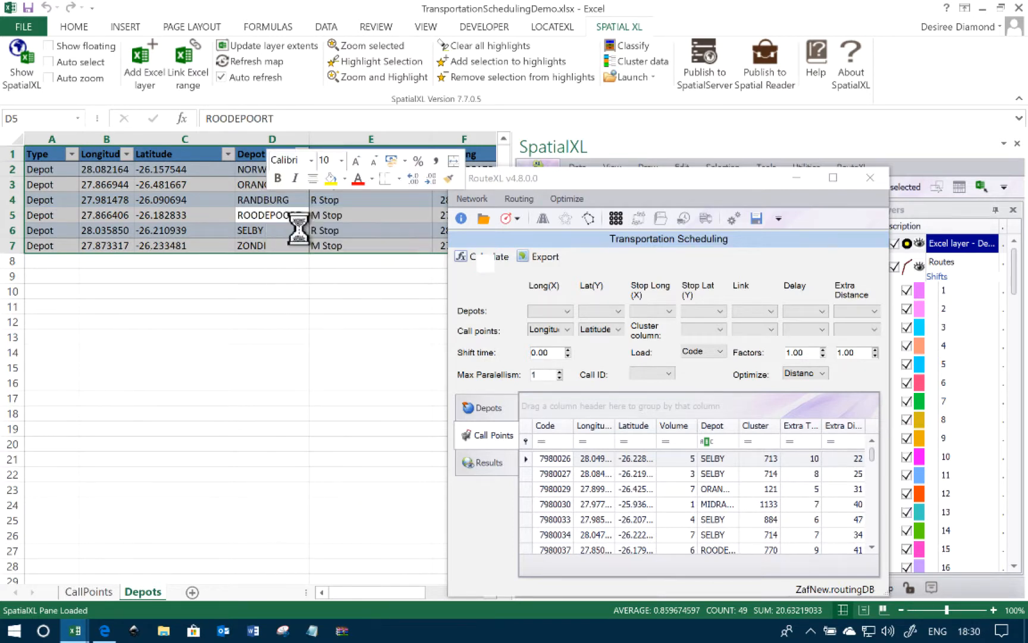
pyautogui.click(482, 414)
pyautogui.rightClick(561, 439)
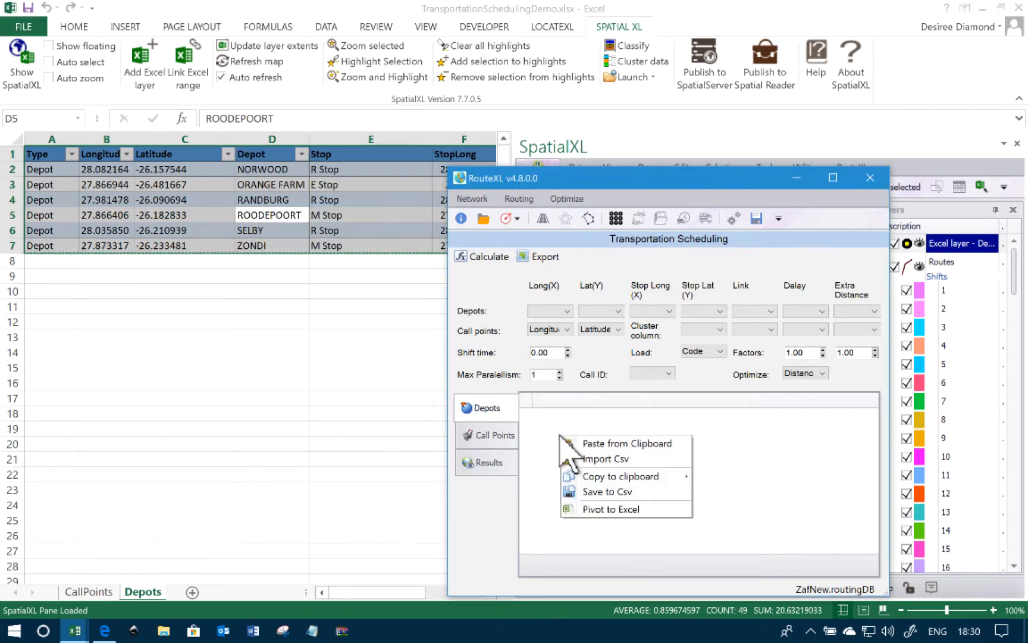
pyautogui.click(589, 444)
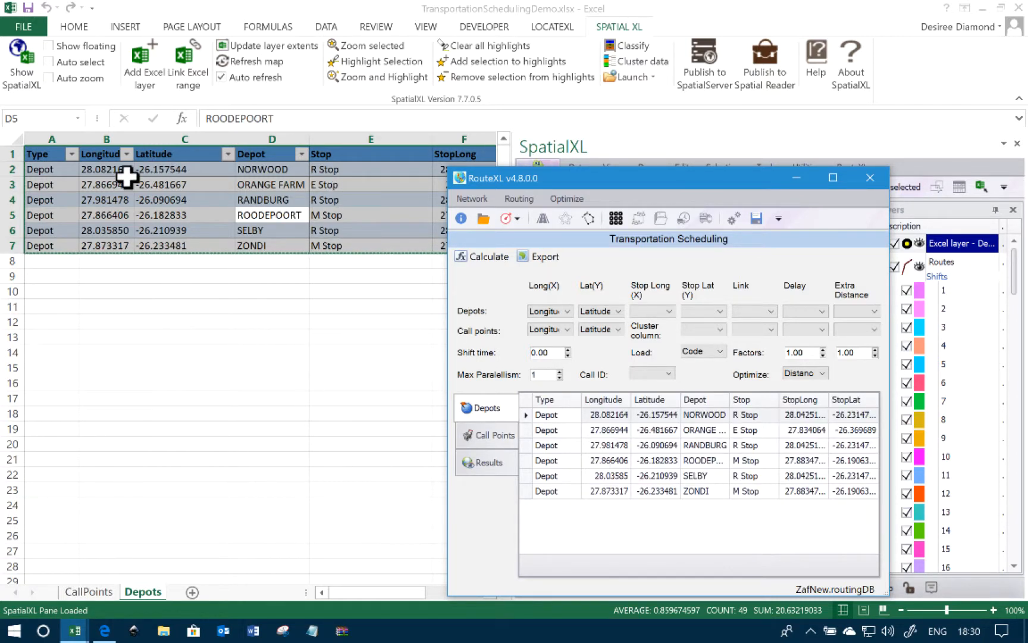
pyautogui.click(269, 365)
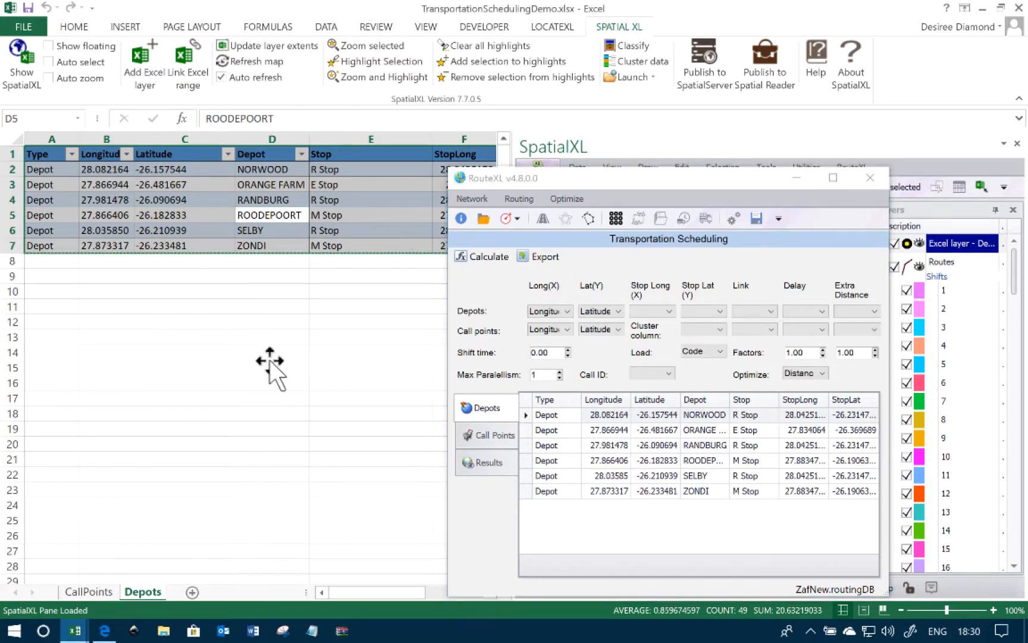
# Step: Map the depots' stop longitude to StopLong, stop latitude to StopLat and link to Depot, leaving delay and extra distance blank
pyautogui.moveTo(637, 174); pyautogui.dragTo(424, 128)
pyautogui.click(452, 262)
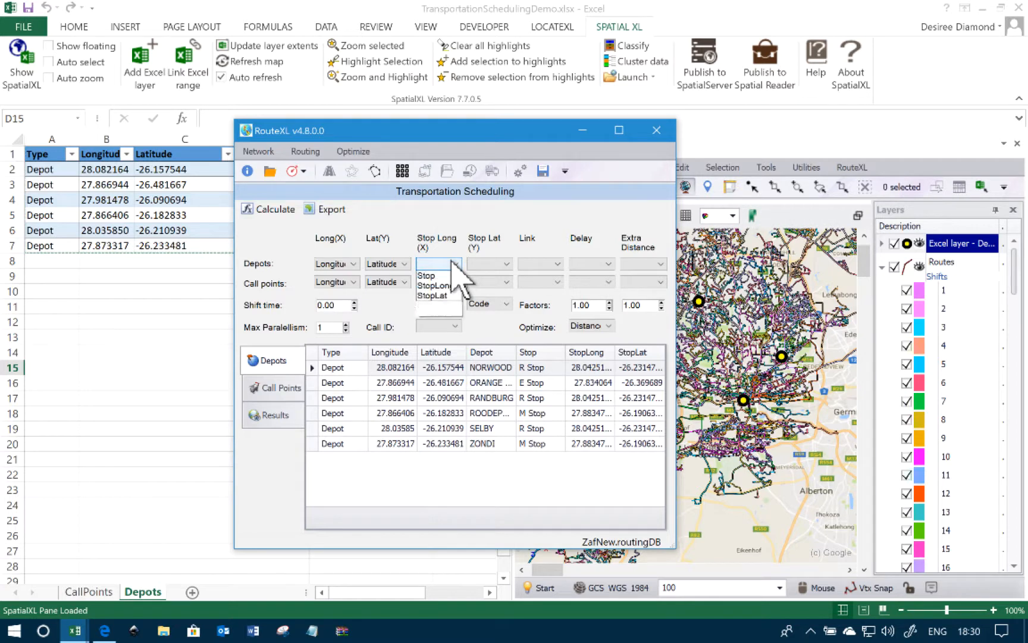
pyautogui.click(448, 336)
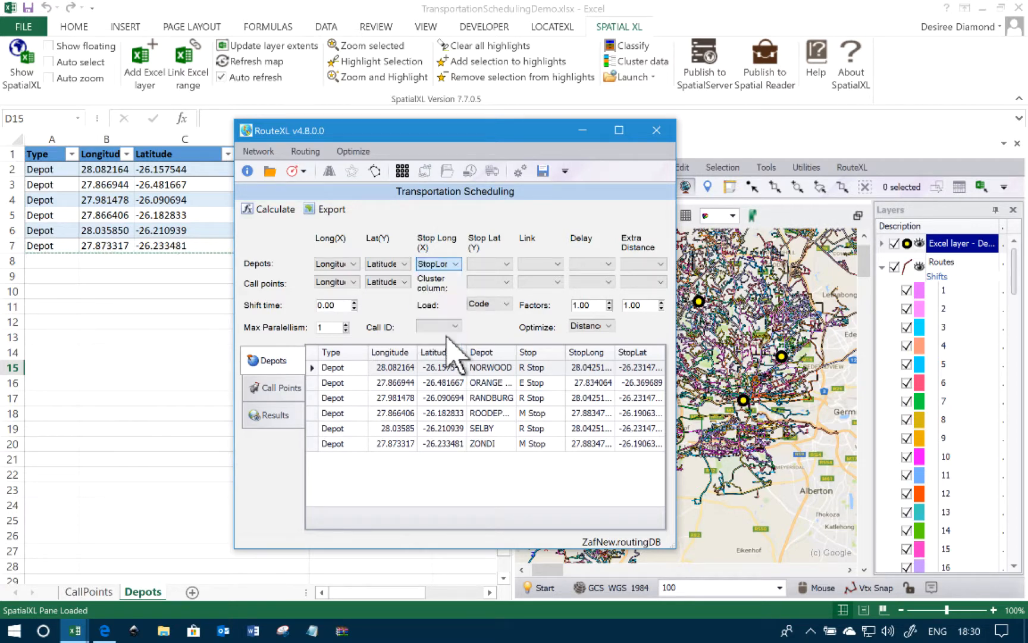
pyautogui.click(499, 263)
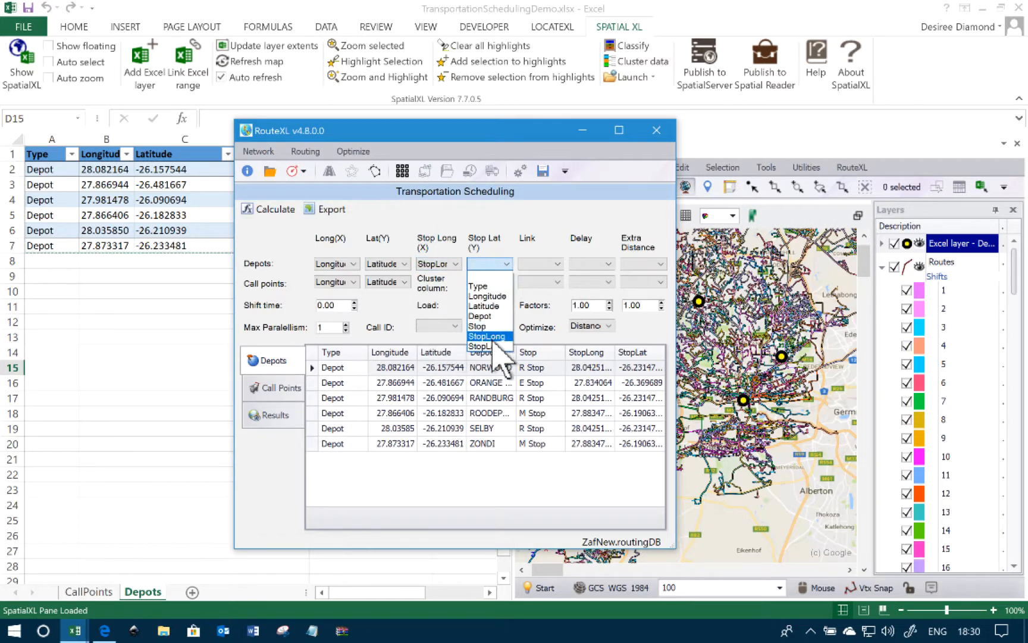
pyautogui.click(487, 345)
pyautogui.click(557, 276)
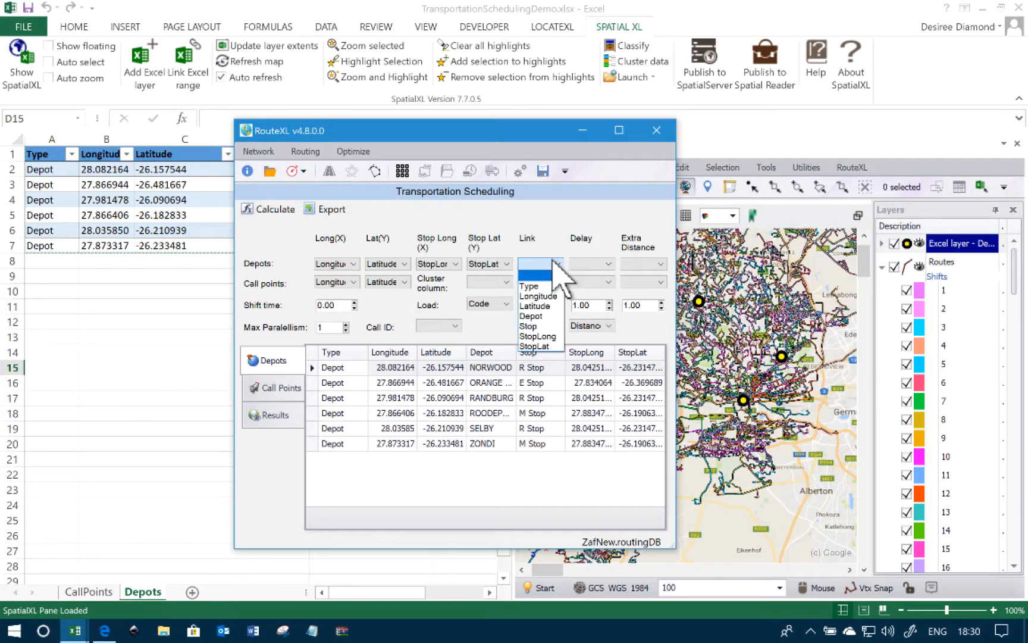
pyautogui.click(545, 316)
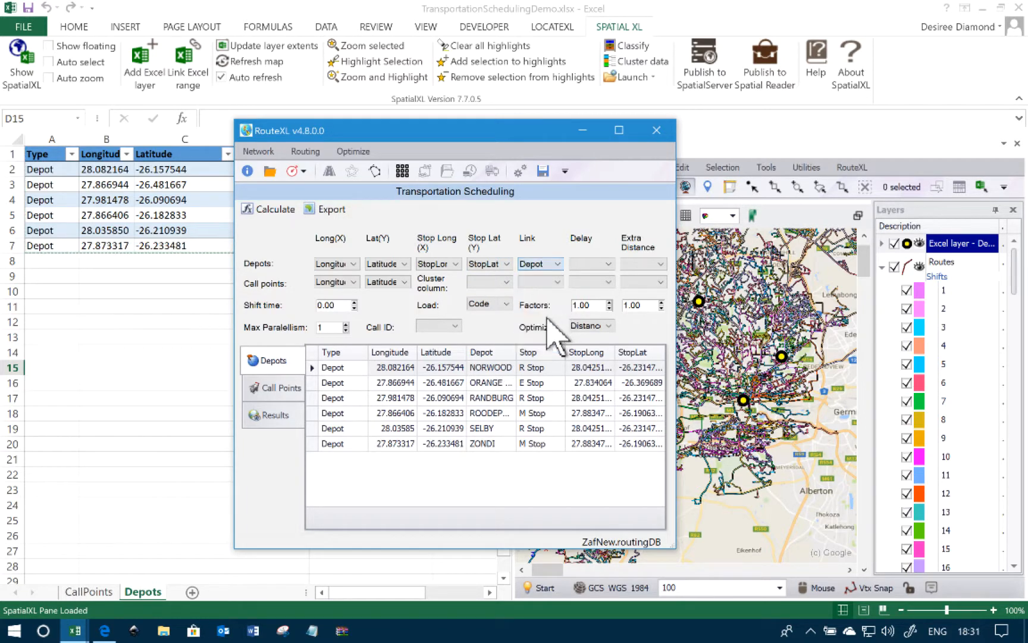
pyautogui.click(598, 265)
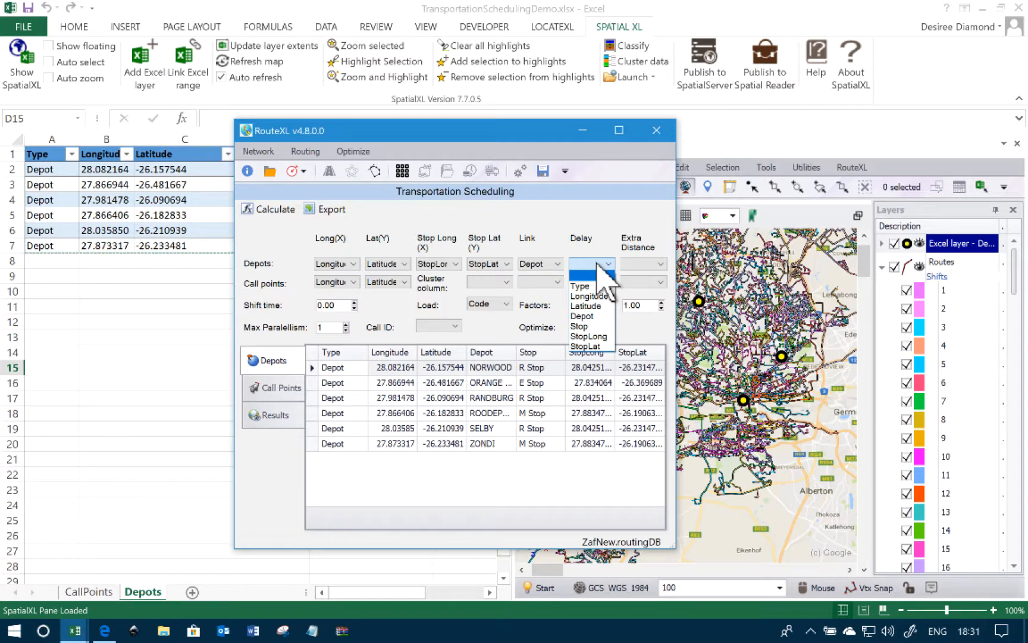
pyautogui.click(644, 264)
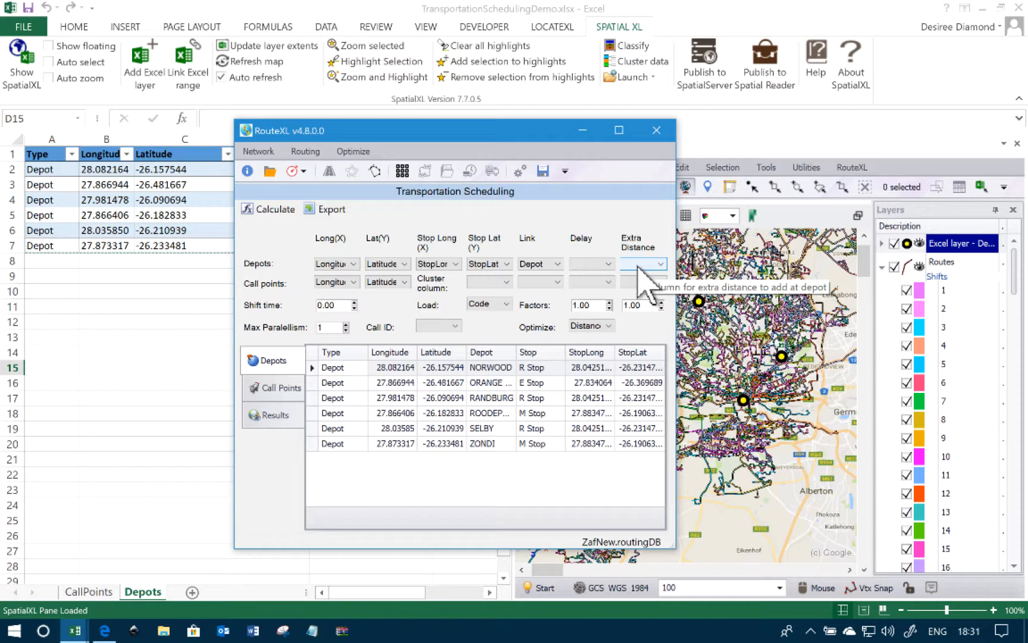
# Step: Map the call points' delay to Extra Time, extra distance to Extra Distance, link to Depot and cluster column to Cluster
pyautogui.click(596, 282)
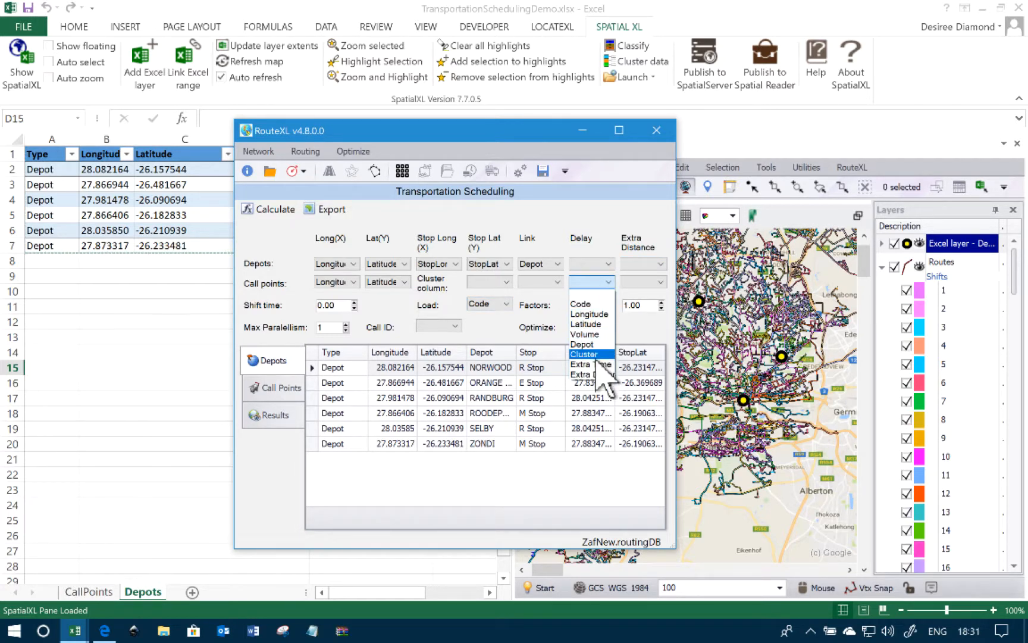
pyautogui.click(598, 365)
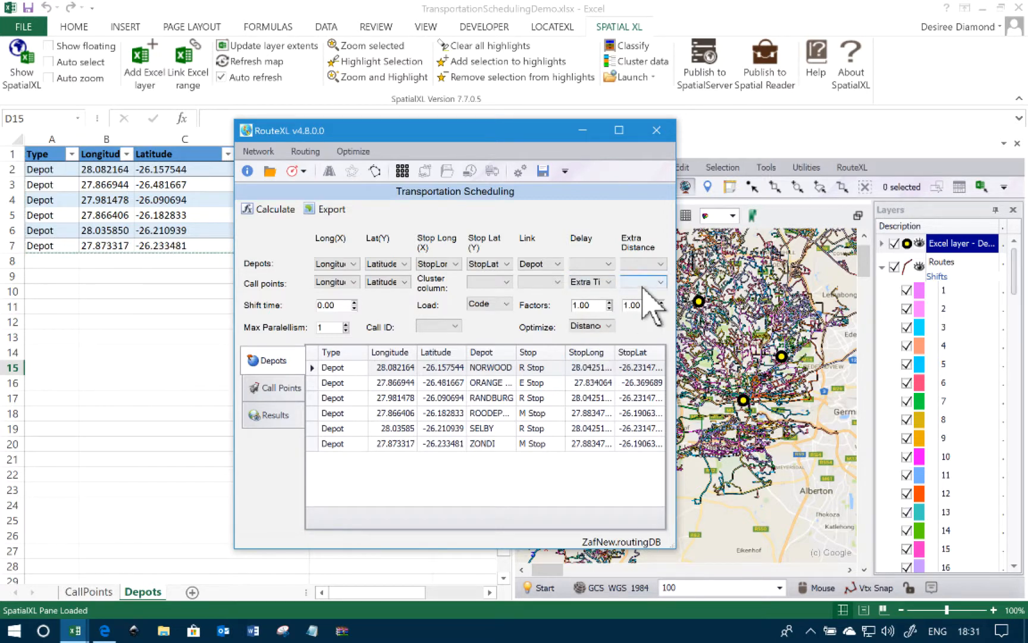
pyautogui.click(643, 283)
pyautogui.click(648, 374)
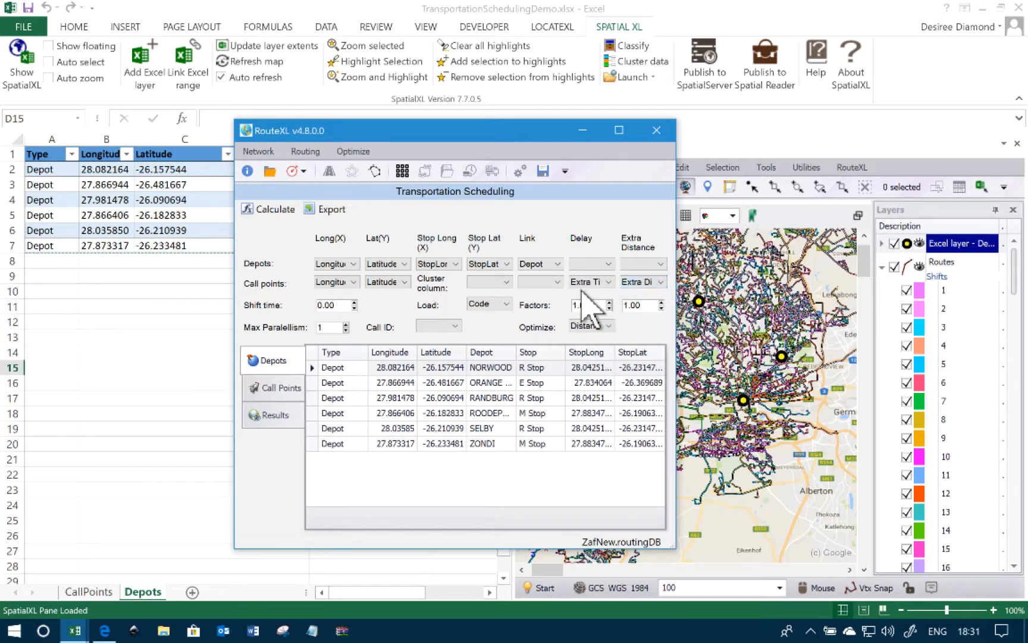
pyautogui.click(548, 301)
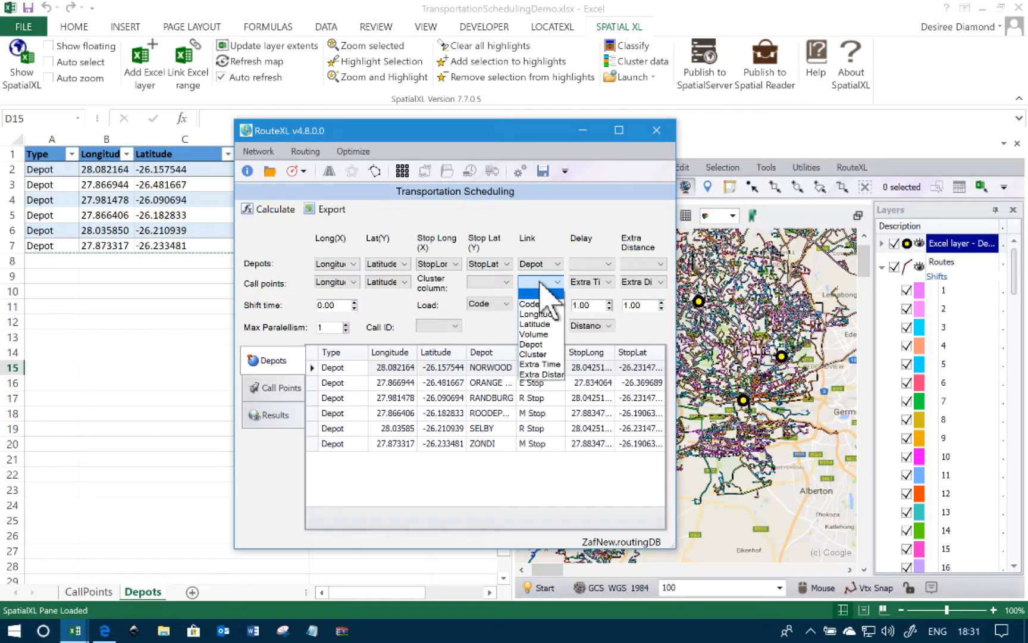
pyautogui.click(533, 344)
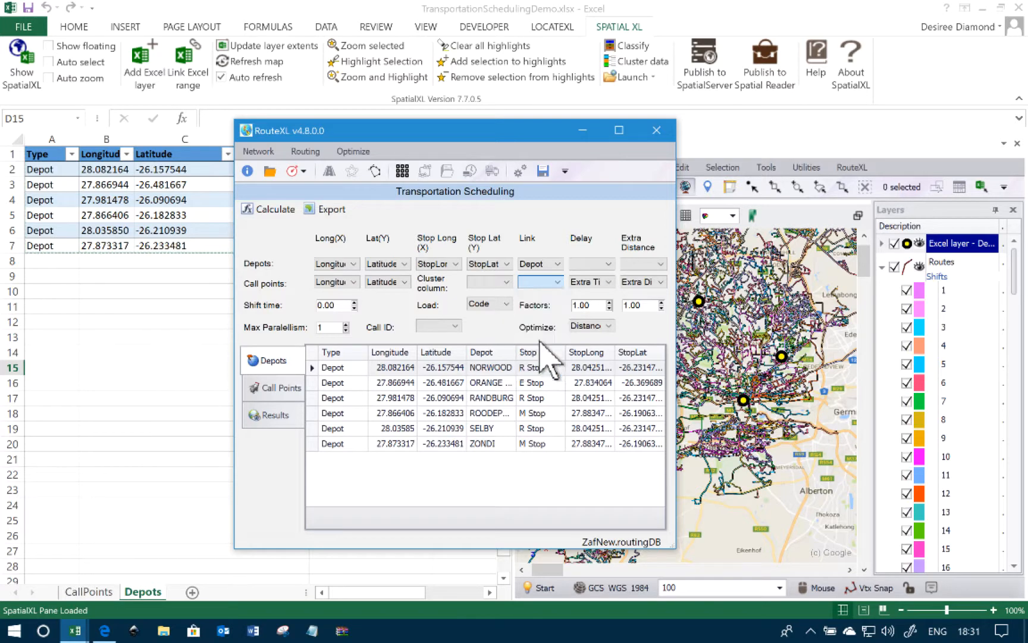
pyautogui.click(501, 284)
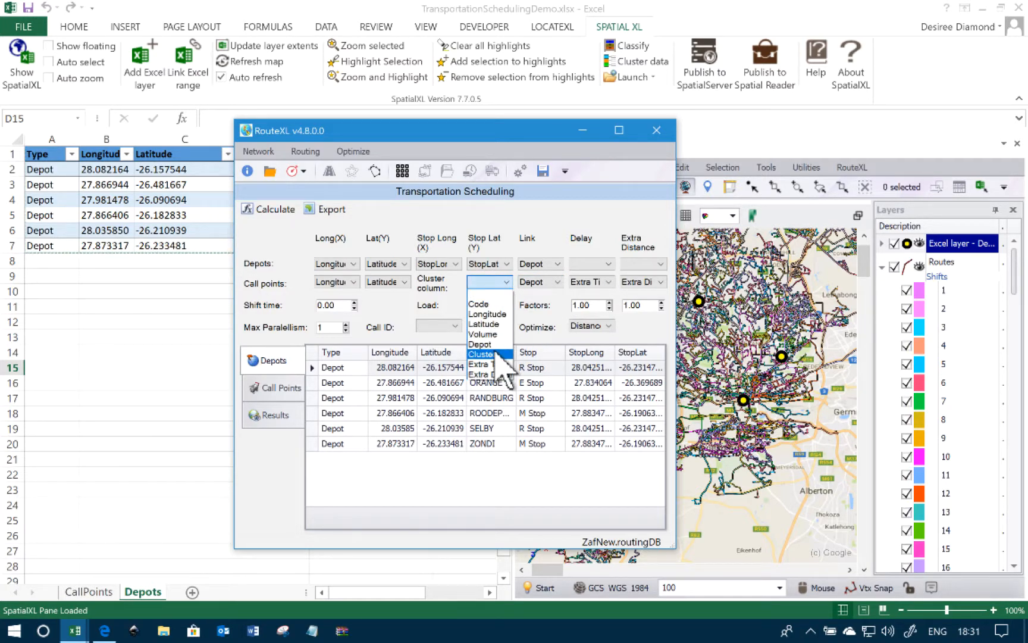
pyautogui.click(496, 353)
# Step: Use the Volume column as the call points' load and the Code column as their call ID
pyautogui.click(491, 305)
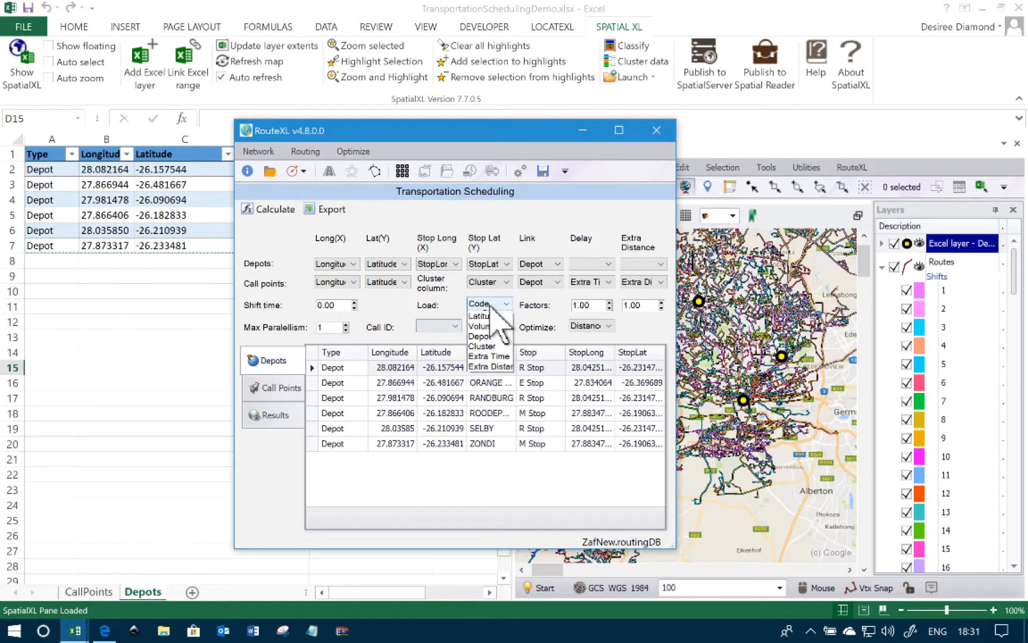
pyautogui.click(497, 346)
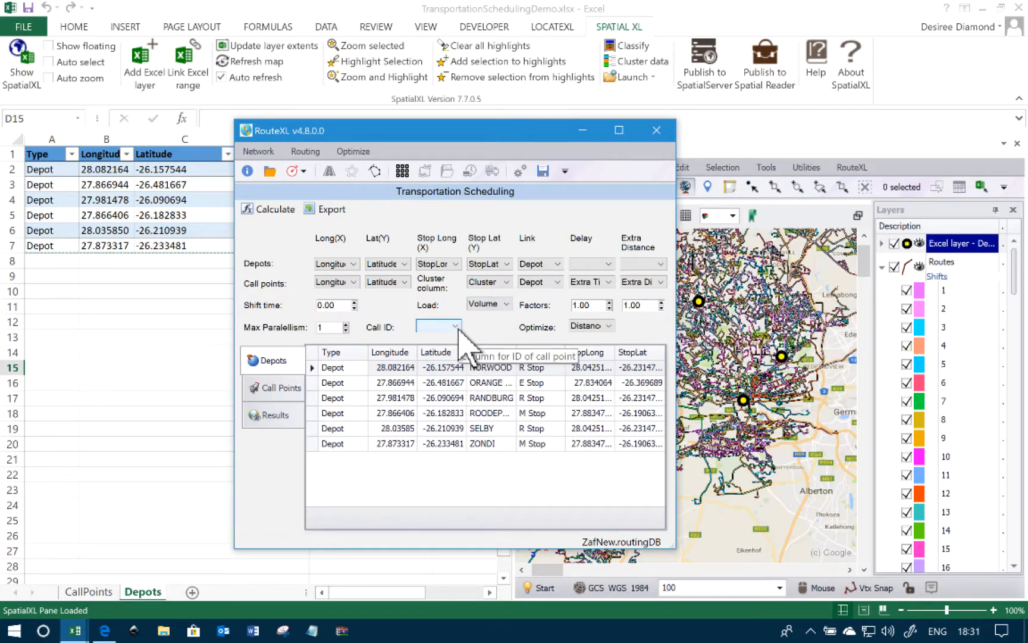
pyautogui.click(451, 329)
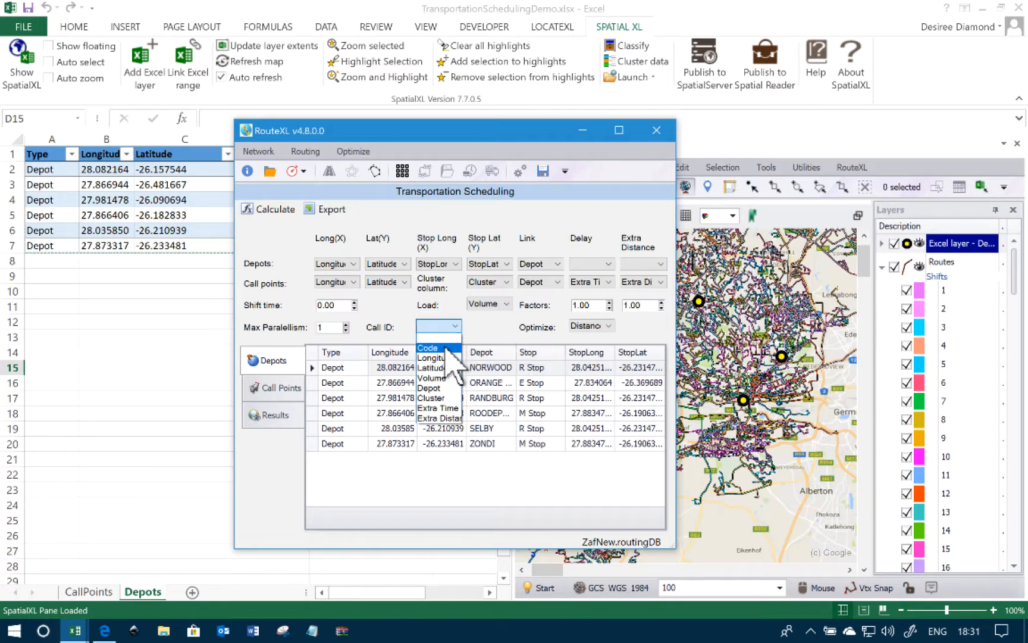
pyautogui.click(271, 388)
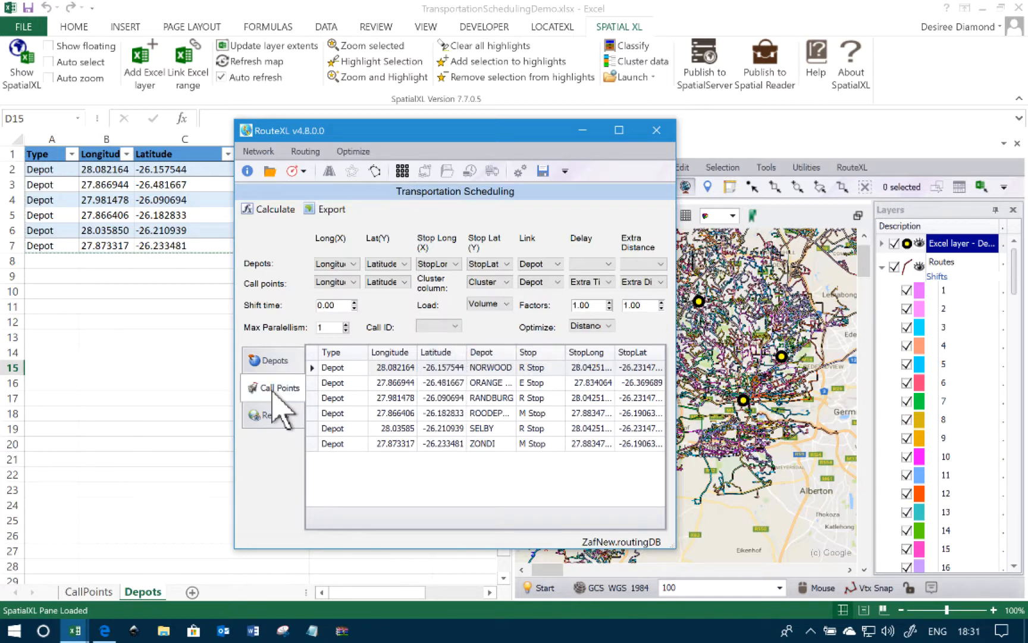
pyautogui.click(433, 328)
pyautogui.click(436, 338)
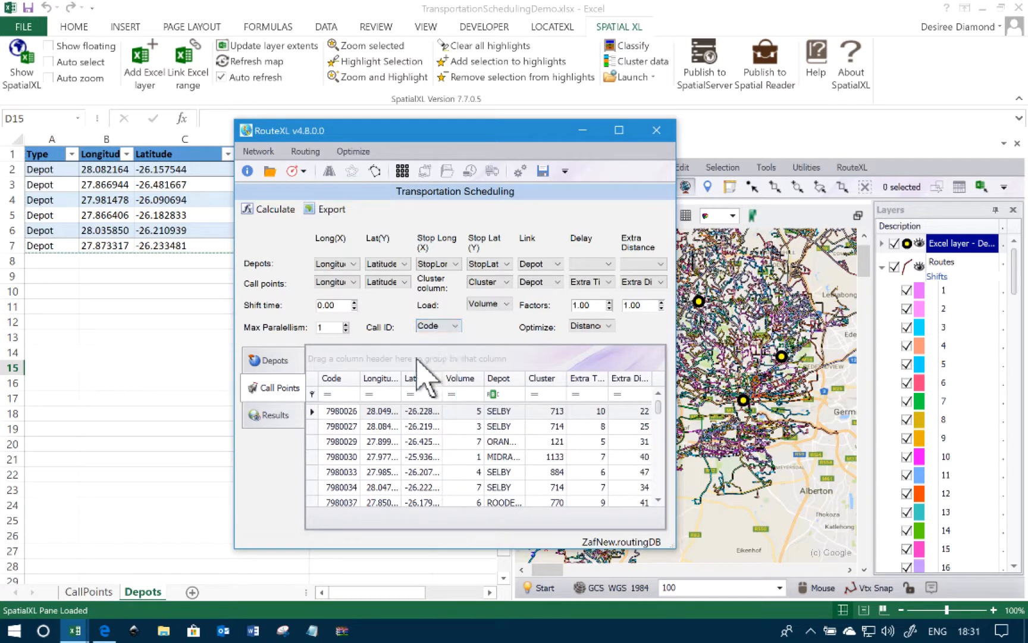
# Step: Set the delay factor to 4.00, optimize by time and set the shift time to 480
pyautogui.click(598, 326)
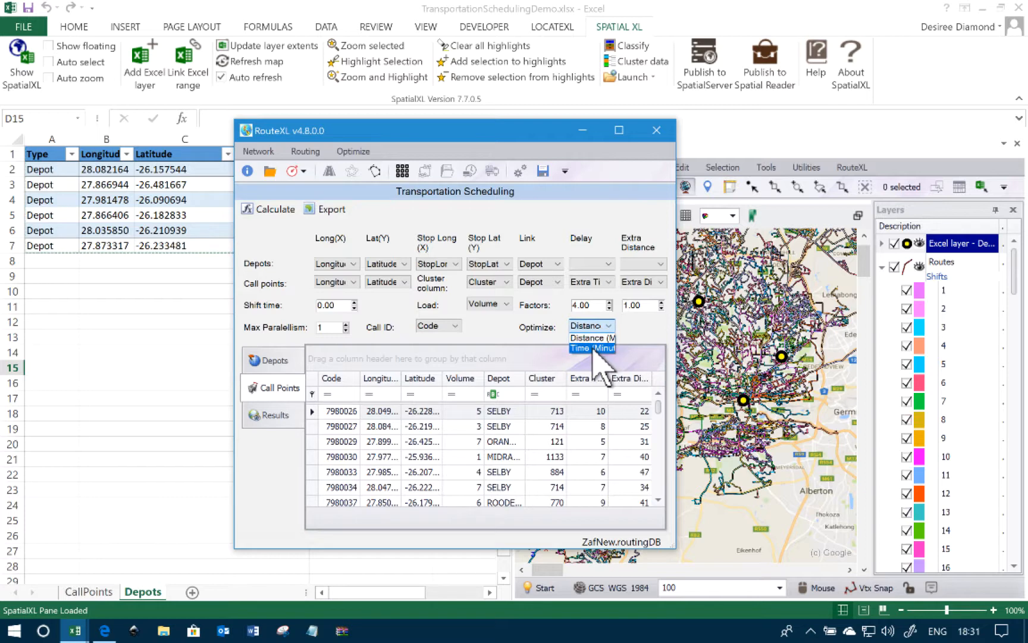
pyautogui.click(589, 351)
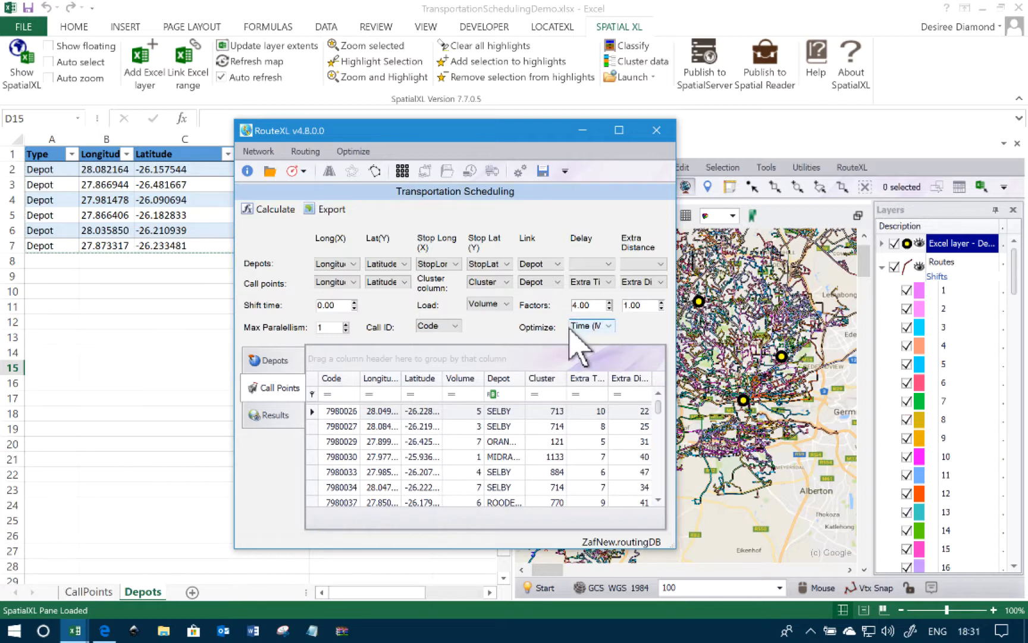
pyautogui.click(340, 306)
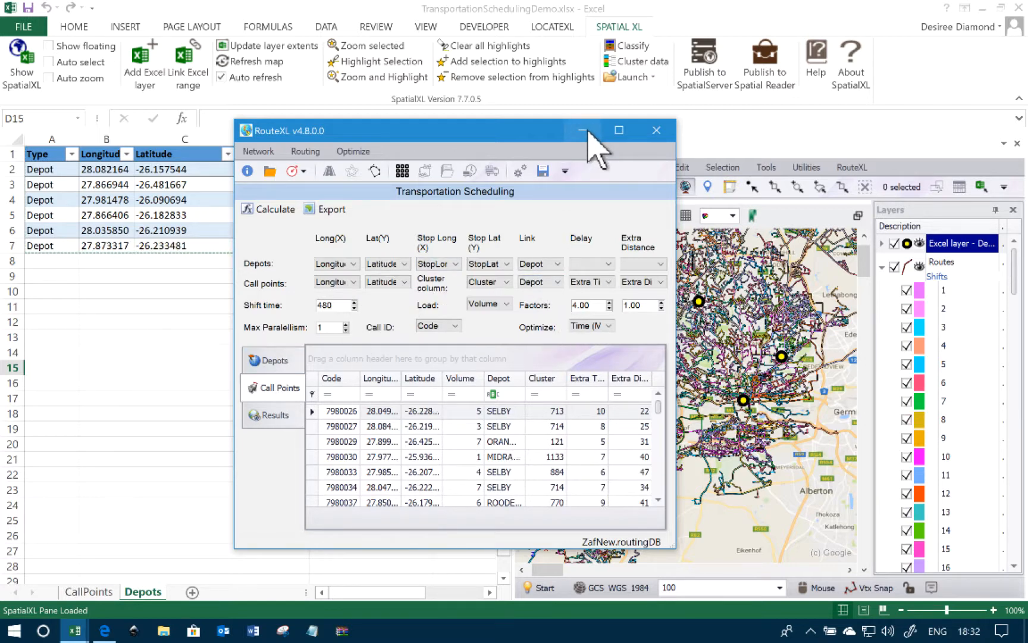
# Step: Minimise the scheduler and examine the routes around Randpark Ridge on the SpatialXL map
pyautogui.click(584, 130)
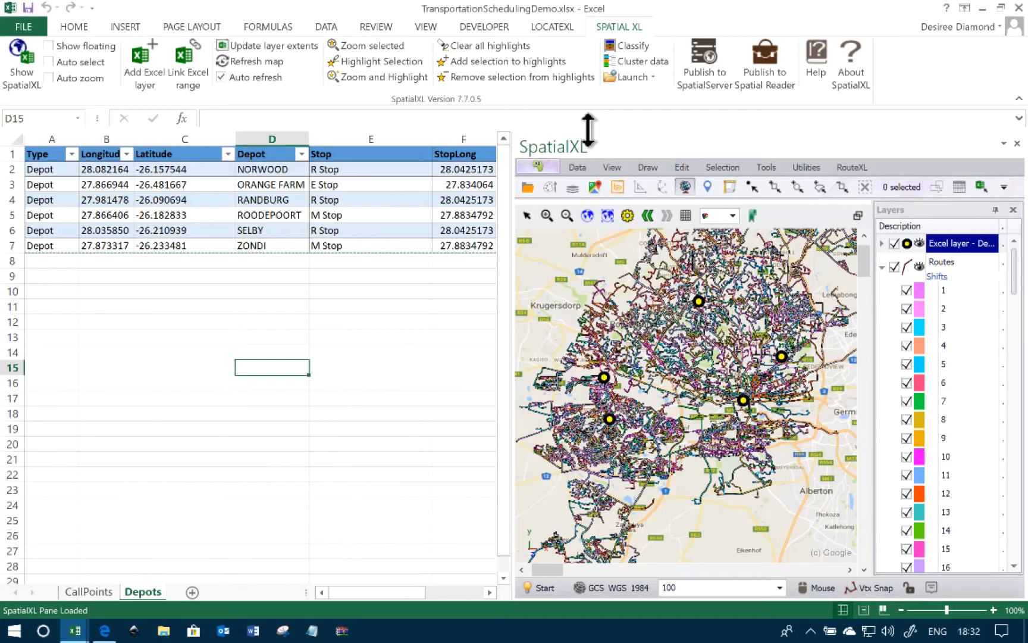
pyautogui.click(547, 215)
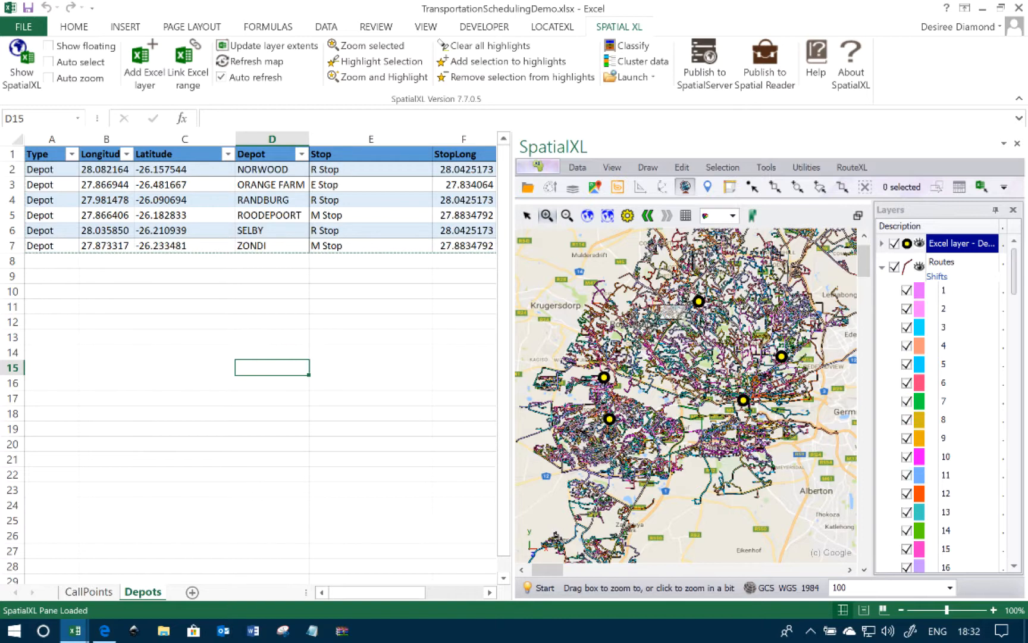
pyautogui.moveTo(662, 308); pyautogui.dragTo(686, 320)
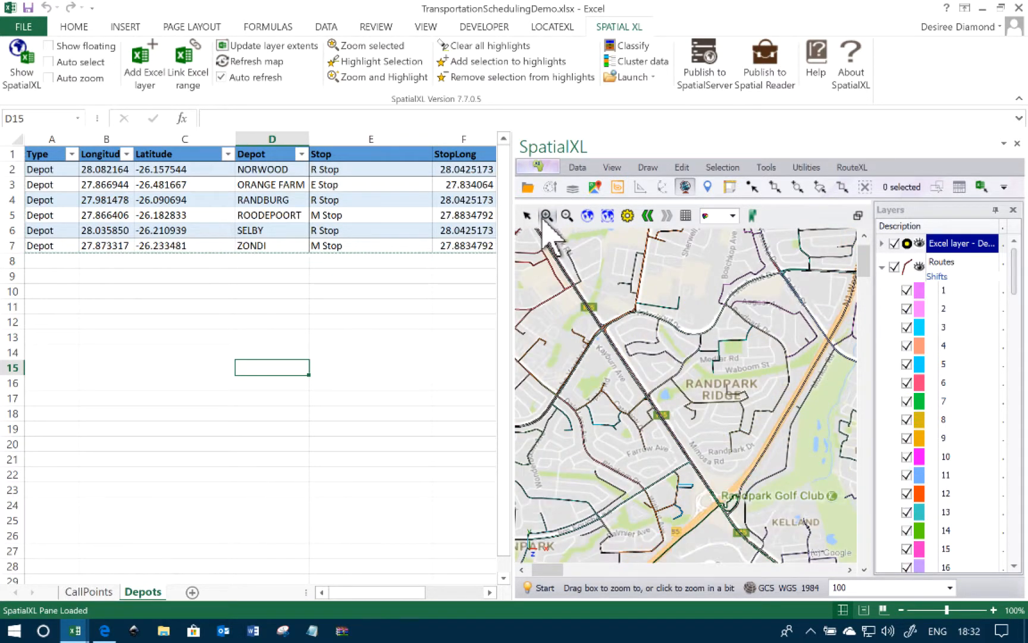
pyautogui.click(326, 386)
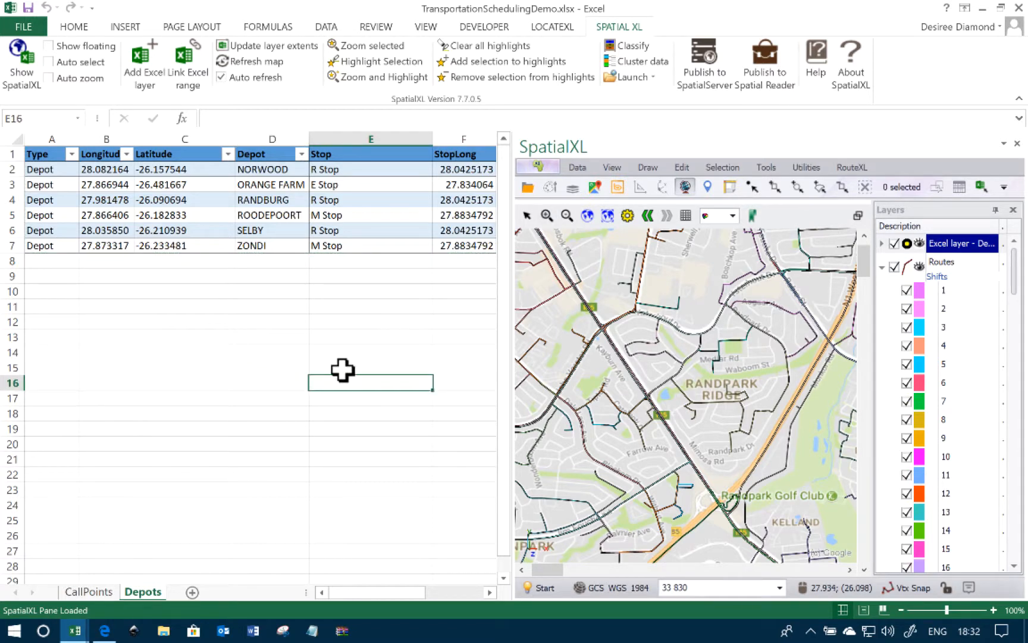